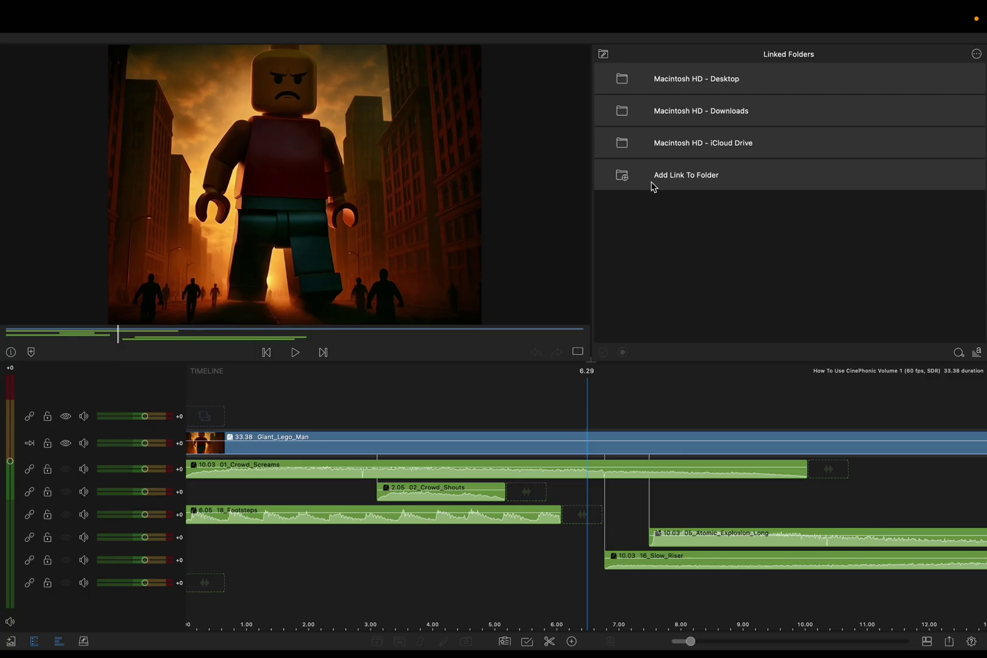
- Link the iCloud Drive folder 2025 > Cinephonic_Volume_One > Cinephonic Volume One to the library
{"action": "left_click", "coordinate": [739, 181]}
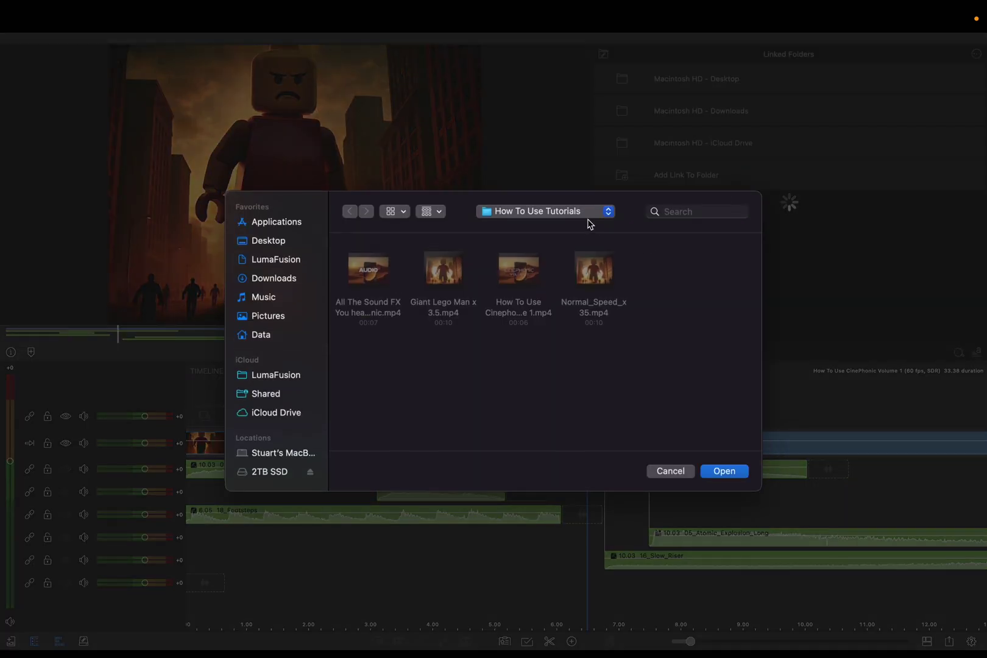
{"action": "left_click", "coordinate": [275, 414]}
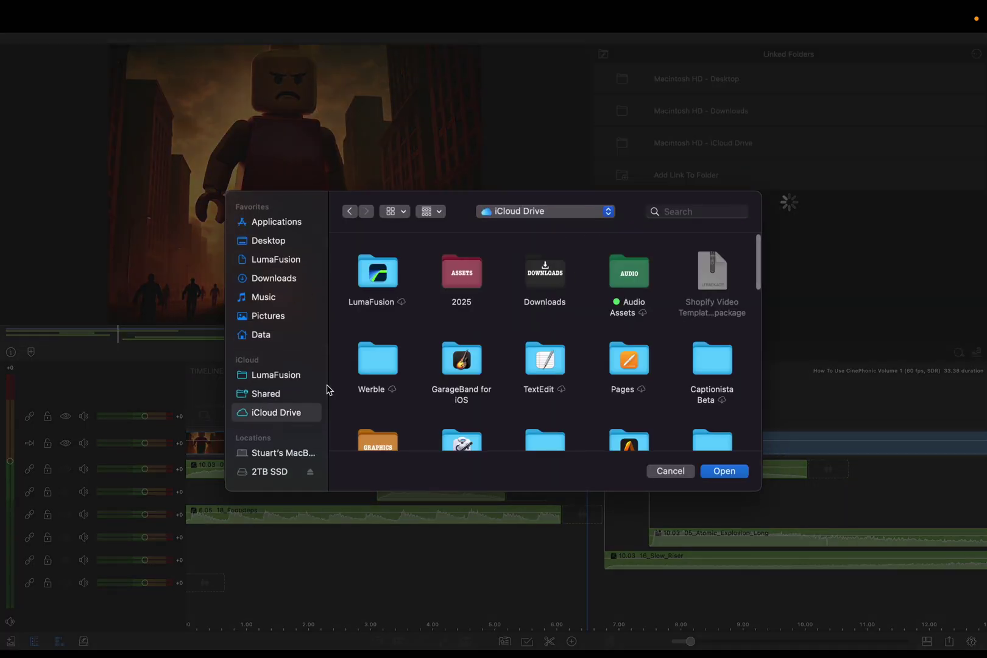
{"action": "double_click", "coordinate": [477, 292]}
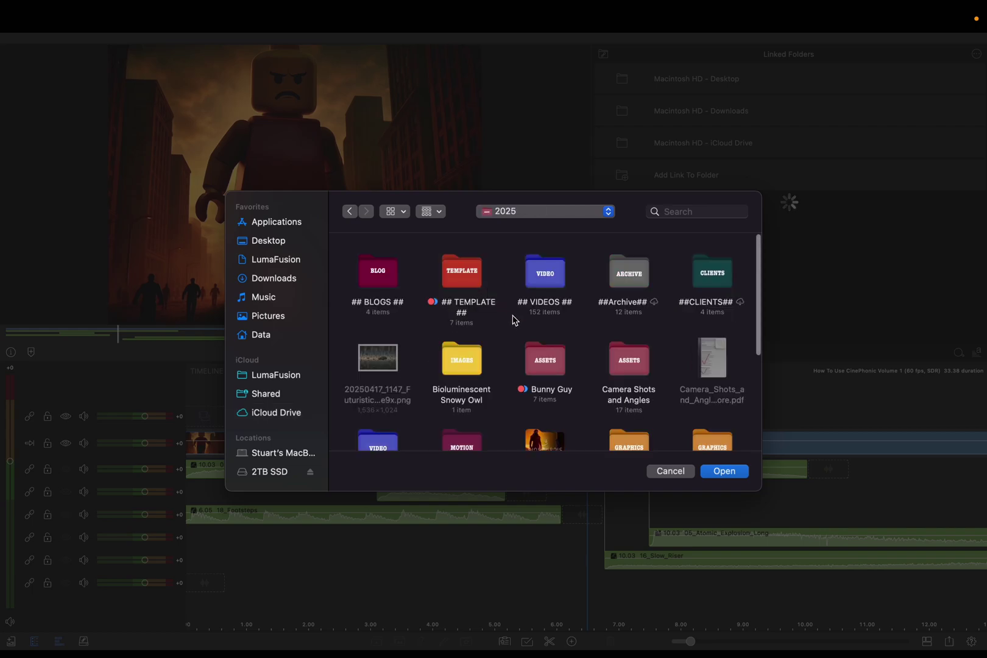
{"action": "scroll", "coordinate": [514, 323], "scroll_direction": "down", "scroll_amount": 3}
{"action": "left_click", "coordinate": [547, 349]}
{"action": "double_click", "coordinate": [546, 349]}
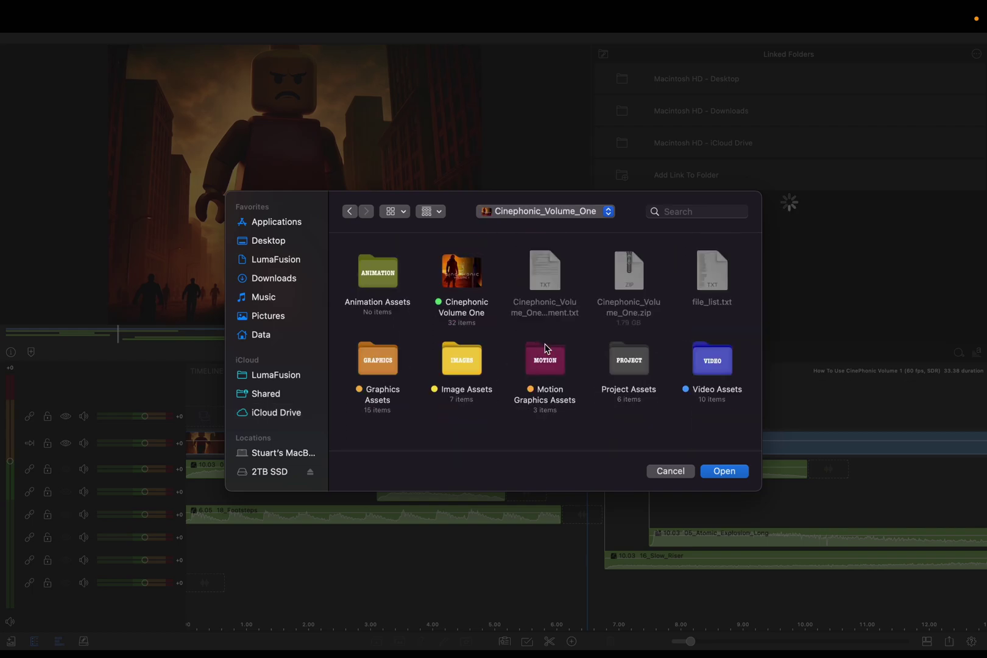
{"action": "left_click", "coordinate": [461, 276]}
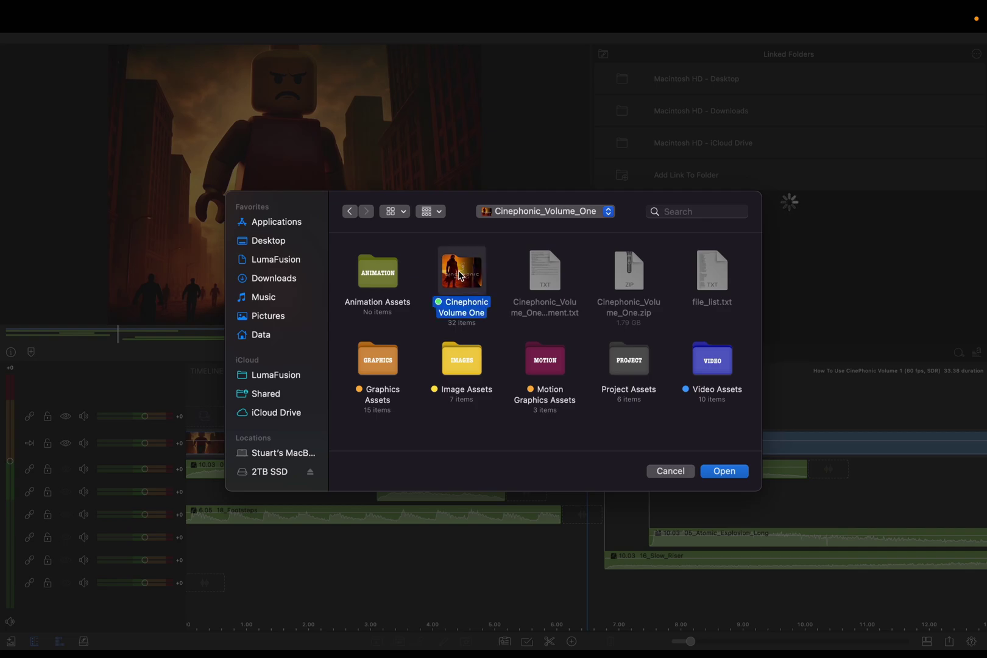
{"action": "double_click", "coordinate": [461, 276]}
{"action": "left_click", "coordinate": [725, 471]}
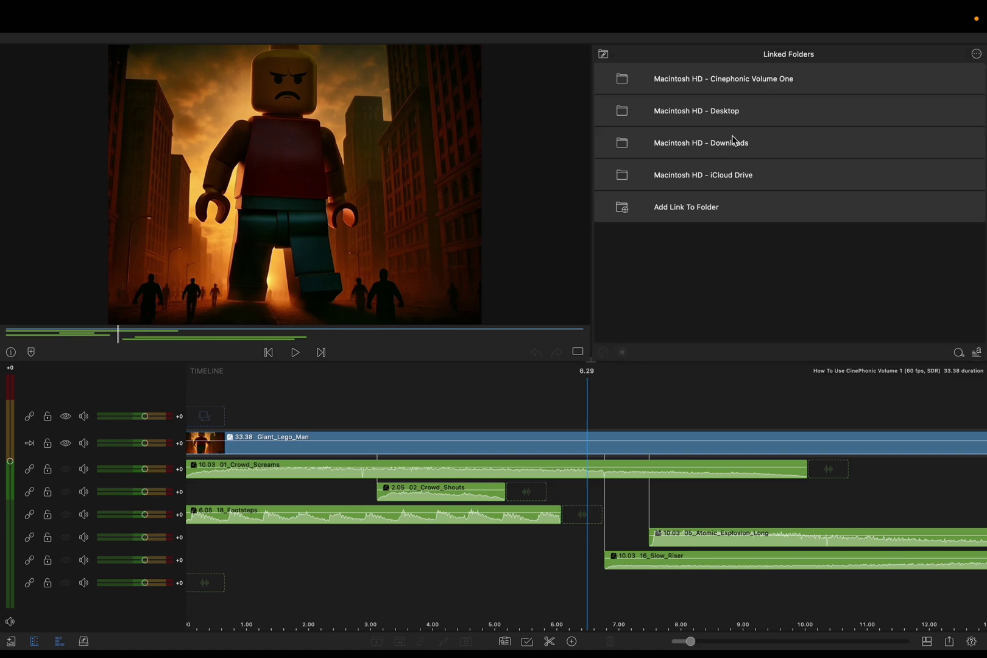
- Open the Cinephonic Volume One linked folder and browse subfolders like Atomics and Bene Gesserit
{"action": "left_click", "coordinate": [741, 91]}
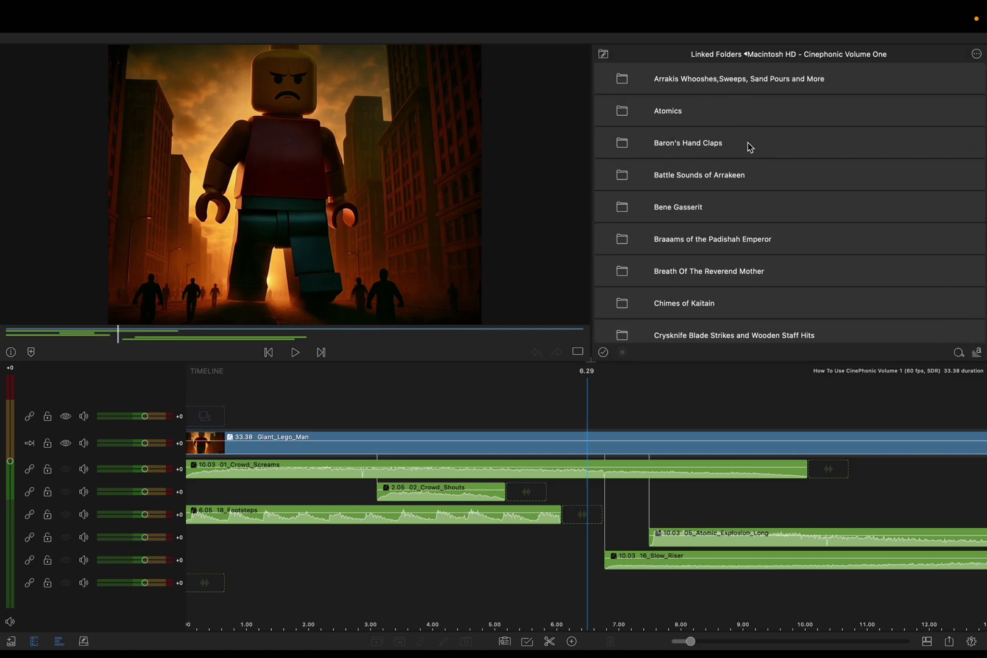
{"action": "scroll", "coordinate": [750, 147], "scroll_direction": "down", "scroll_amount": 10}
{"action": "scroll", "coordinate": [750, 146], "scroll_direction": "down", "scroll_amount": 10}
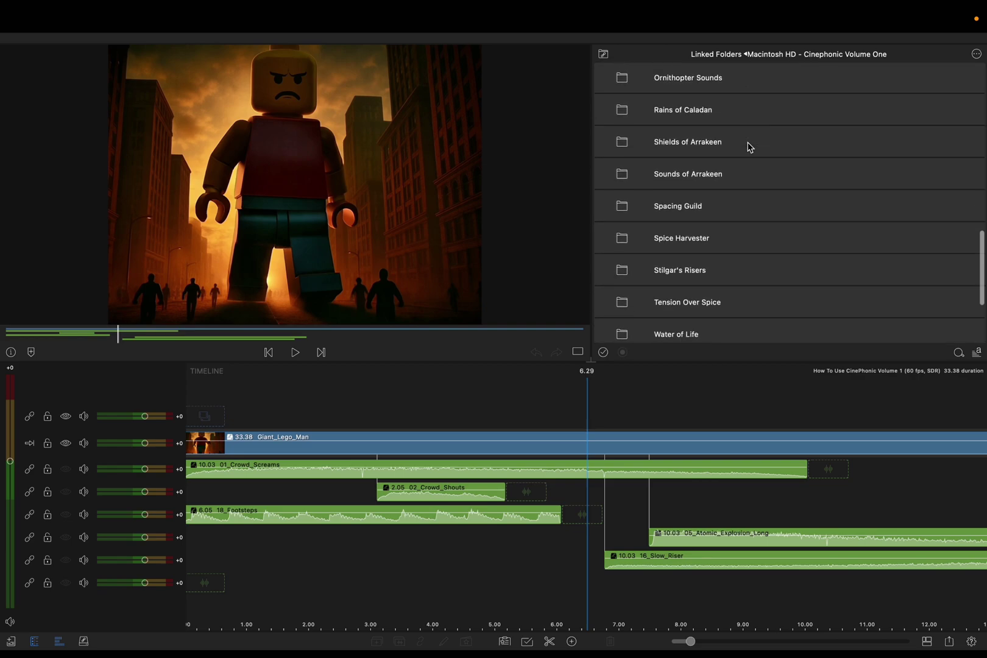
{"action": "scroll", "coordinate": [750, 146], "scroll_direction": "up", "scroll_amount": 15}
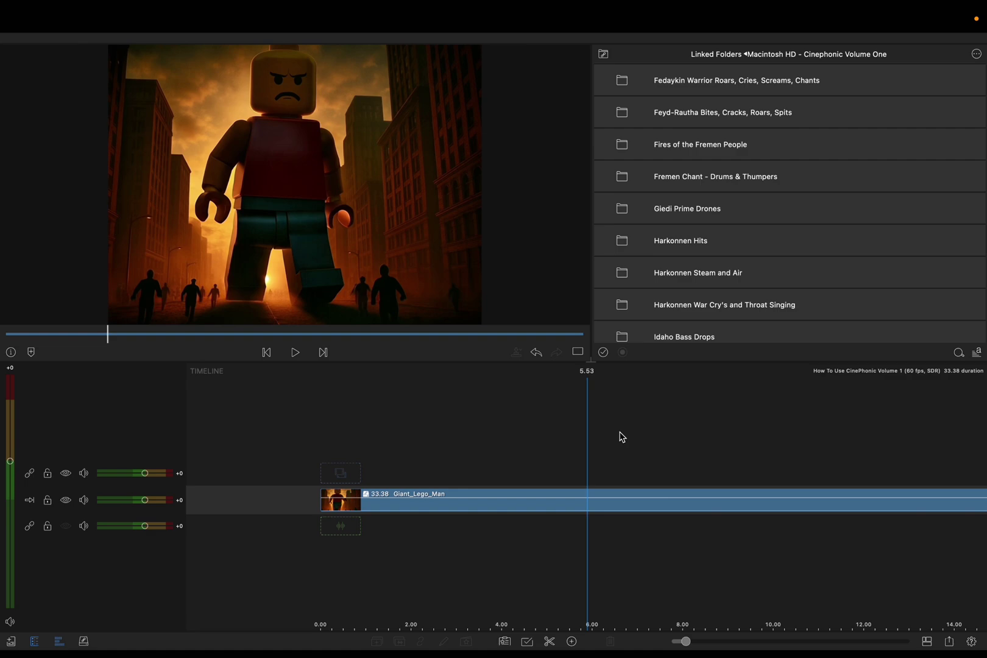
{"action": "scroll", "coordinate": [622, 437], "scroll_direction": "left", "scroll_amount": 2}
{"action": "scroll", "coordinate": [677, 247], "scroll_direction": "up", "scroll_amount": 5}
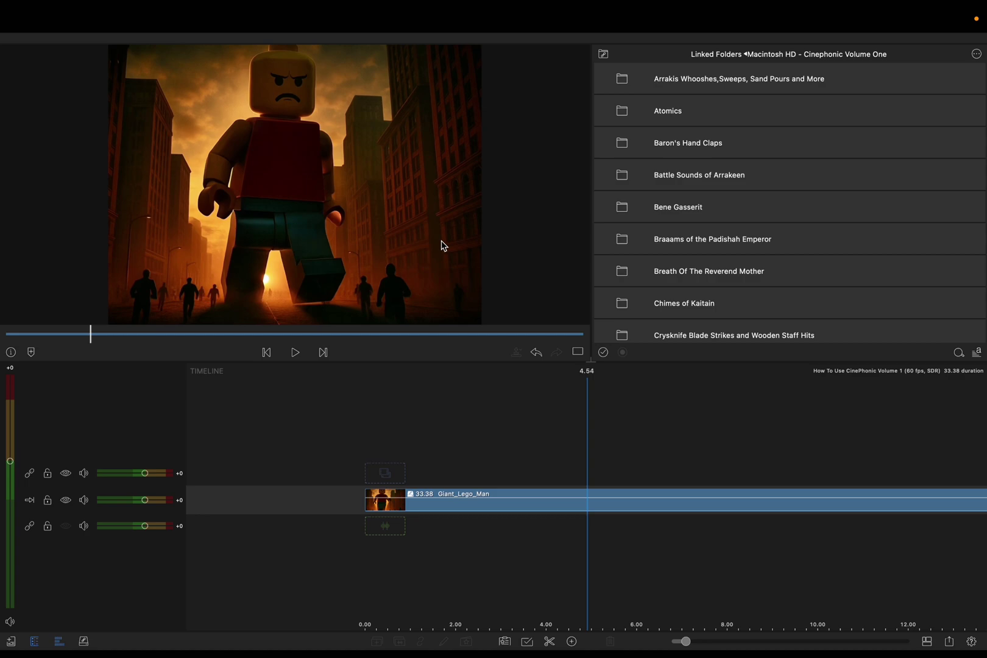
- Search the library for 'Footsteps'
{"action": "left_click", "coordinate": [959, 358]}
{"action": "left_click", "coordinate": [959, 358]}
{"action": "left_click", "coordinate": [958, 359]}
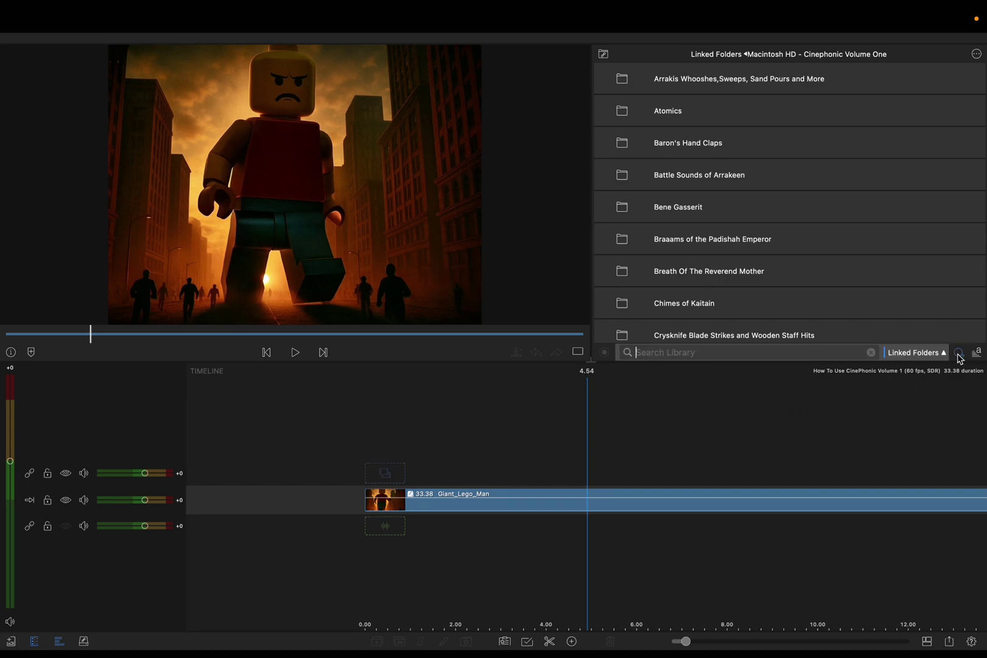
{"action": "left_click", "coordinate": [729, 356]}
{"action": "type", "text": "Foo"}
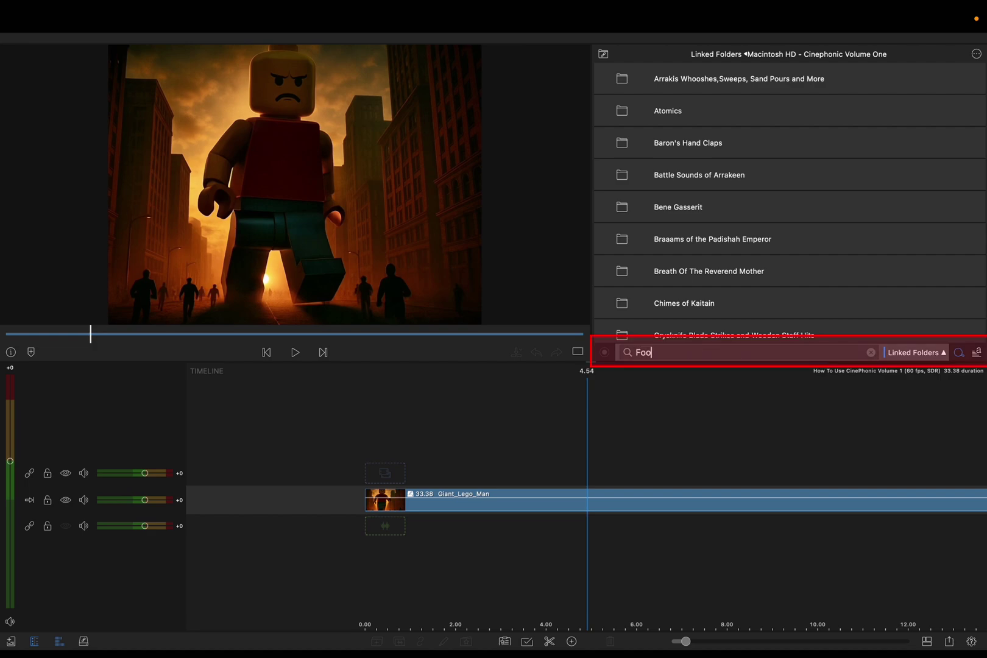
{"action": "type", "text": "tsteps"}
{"action": "key", "text": "Return"}
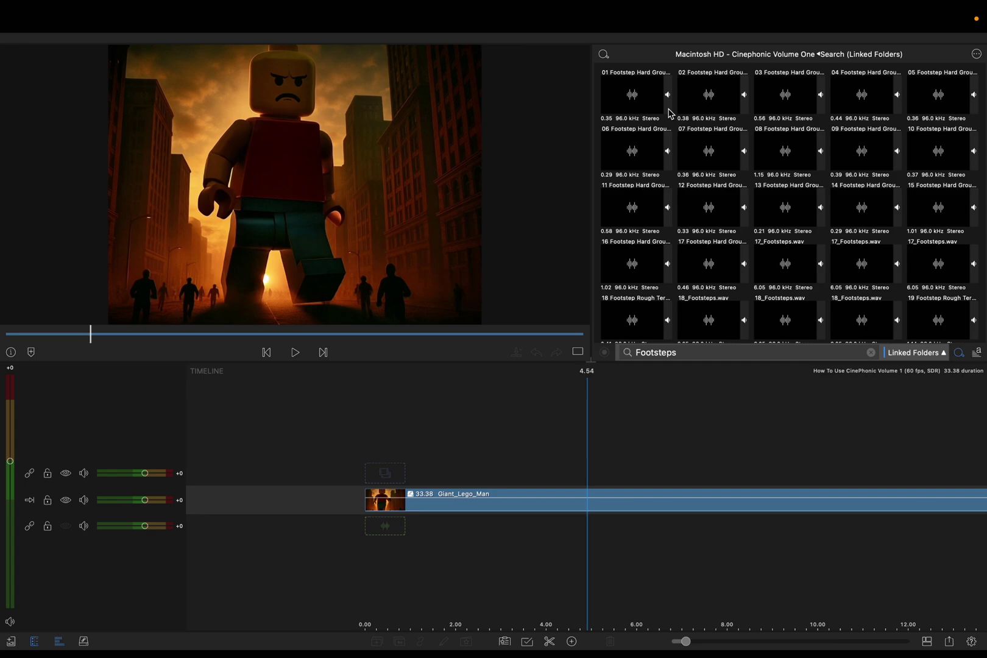
- Preview footstep clips 01–05, then place 01 Footstep Hard Ground beneath Giant_Lego_Man near the start
{"action": "left_click", "coordinate": [644, 96]}
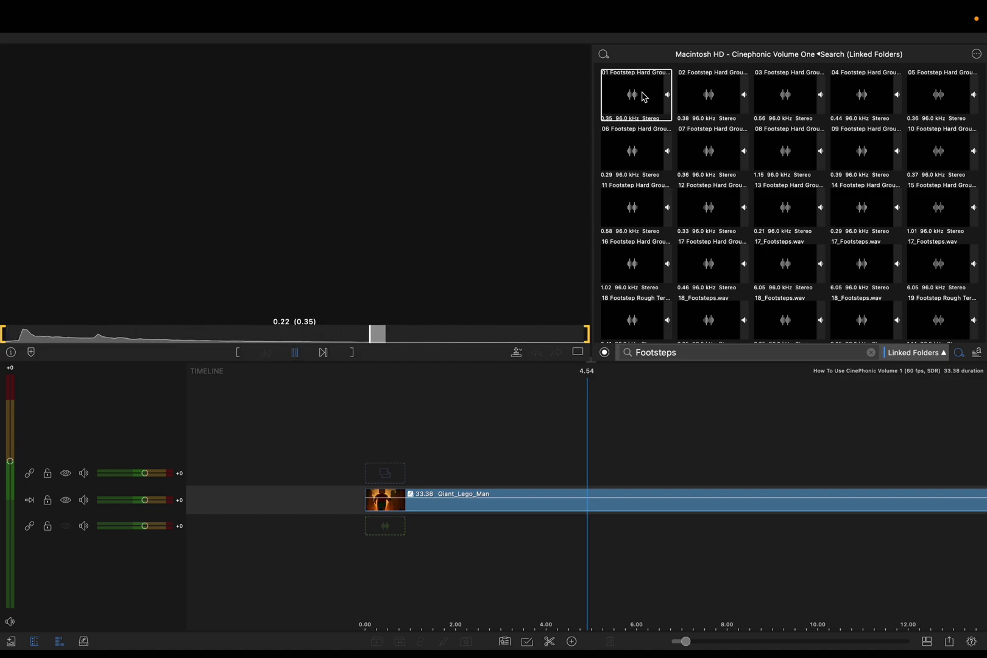
{"action": "left_click", "coordinate": [704, 96]}
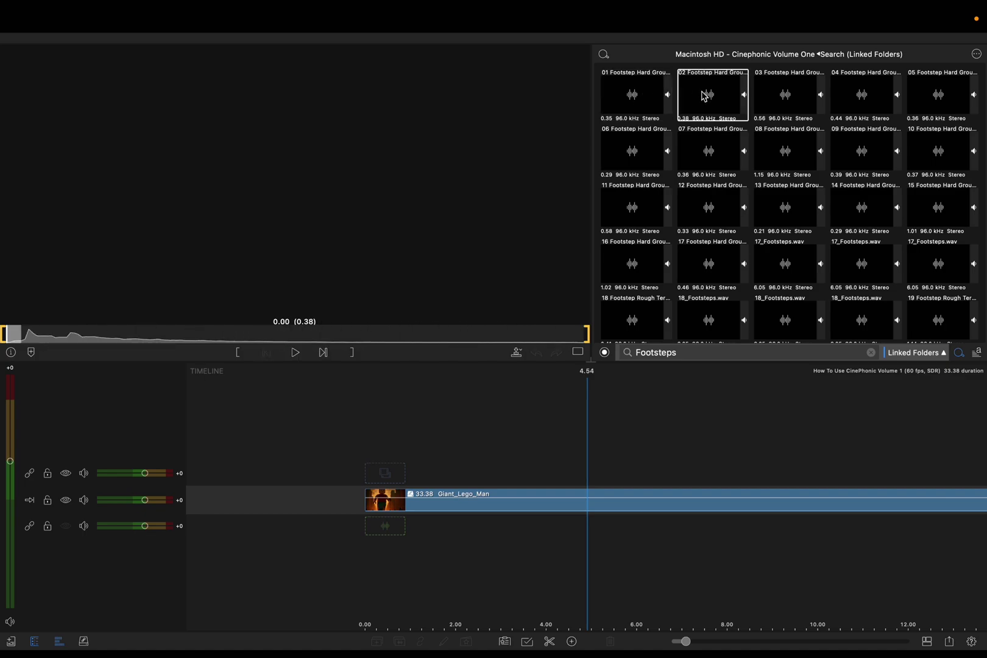
{"action": "left_click", "coordinate": [771, 104]}
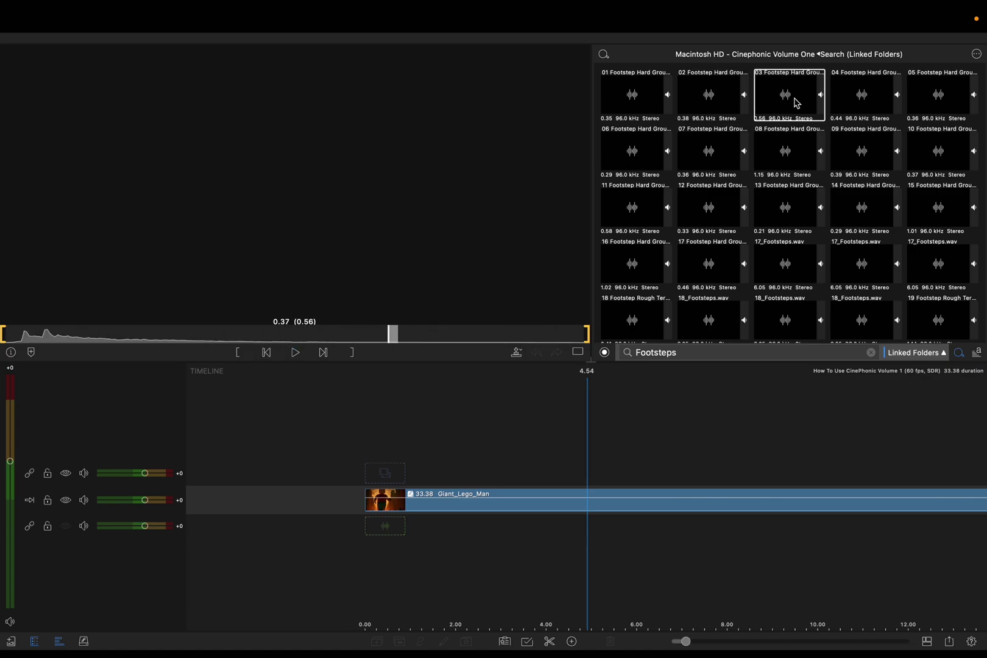
{"action": "left_click", "coordinate": [853, 107]}
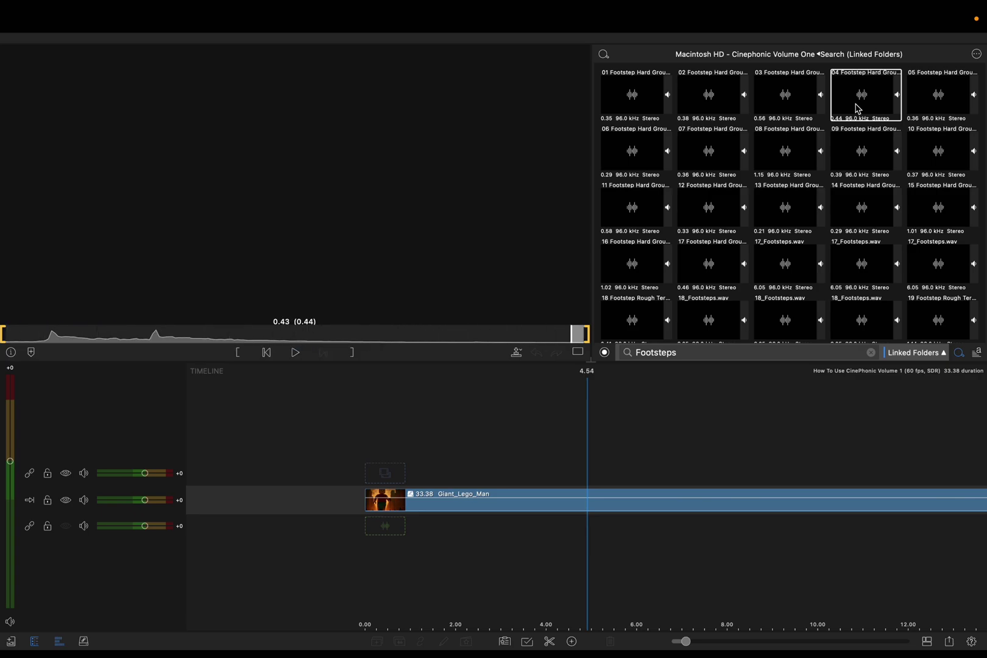
{"action": "left_click", "coordinate": [932, 101]}
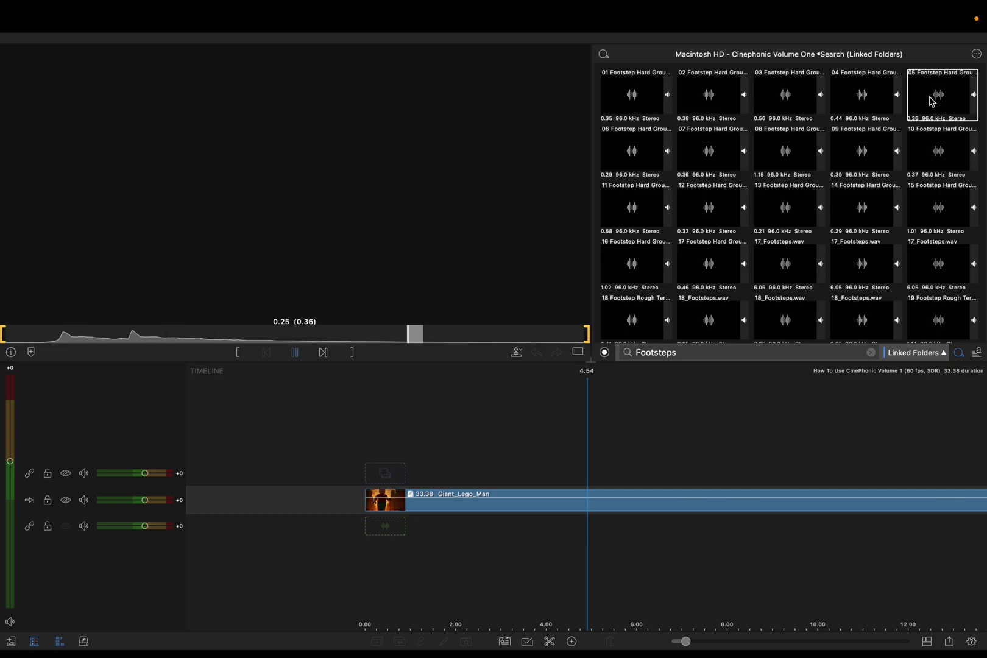
{"action": "left_click", "coordinate": [658, 101]}
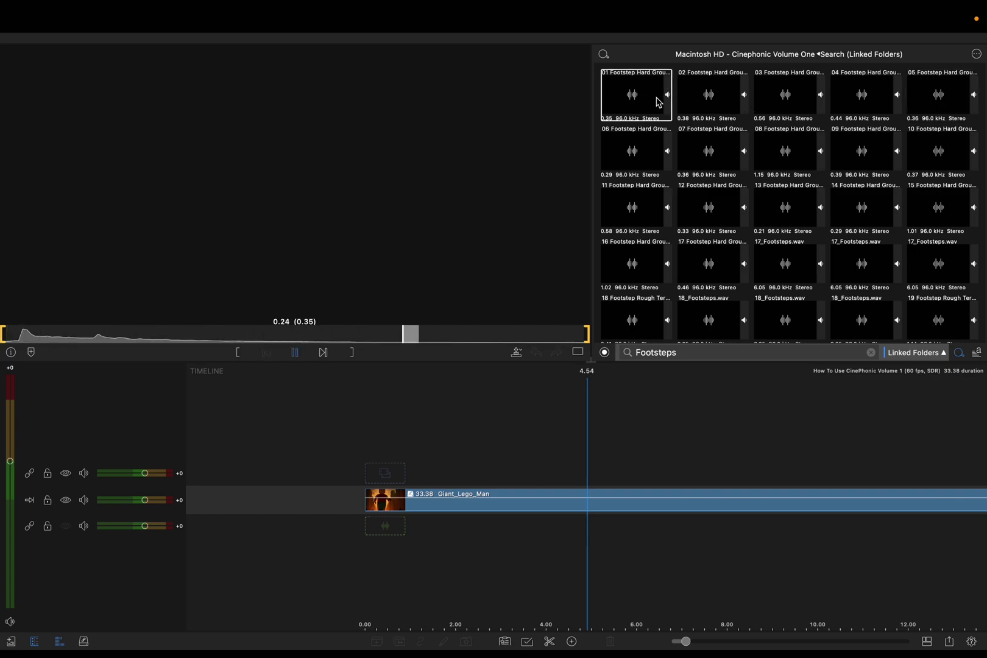
{"action": "left_click_drag", "start_coordinate": [647, 94], "coordinate": [619, 524]}
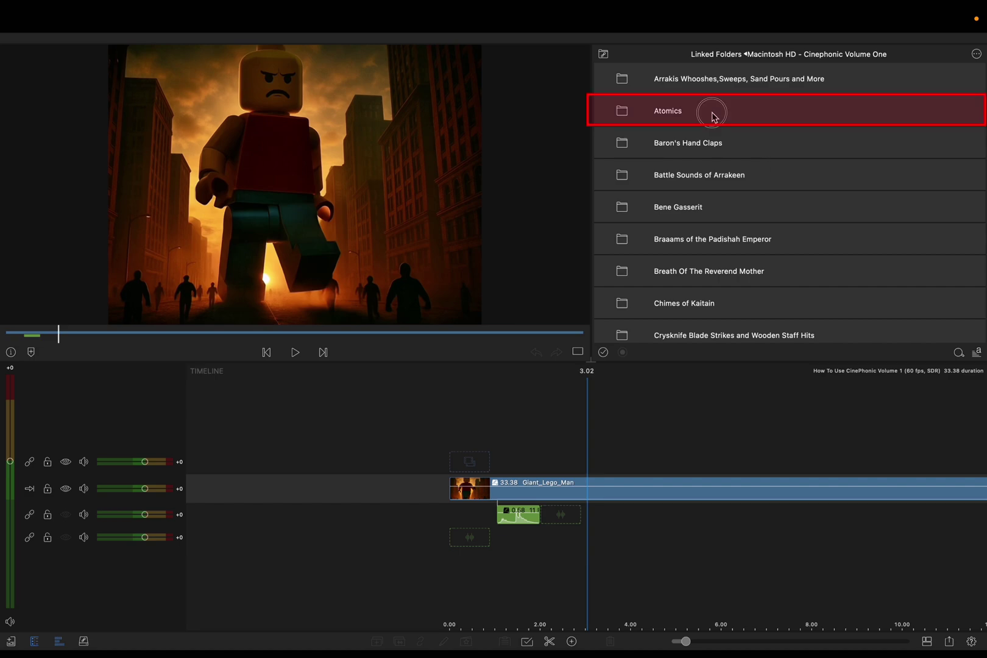
- Preview 05_Atomic_Explosion_Long.wav from the Atomics folder and add it to the timeline
{"action": "double_click", "coordinate": [710, 114]}
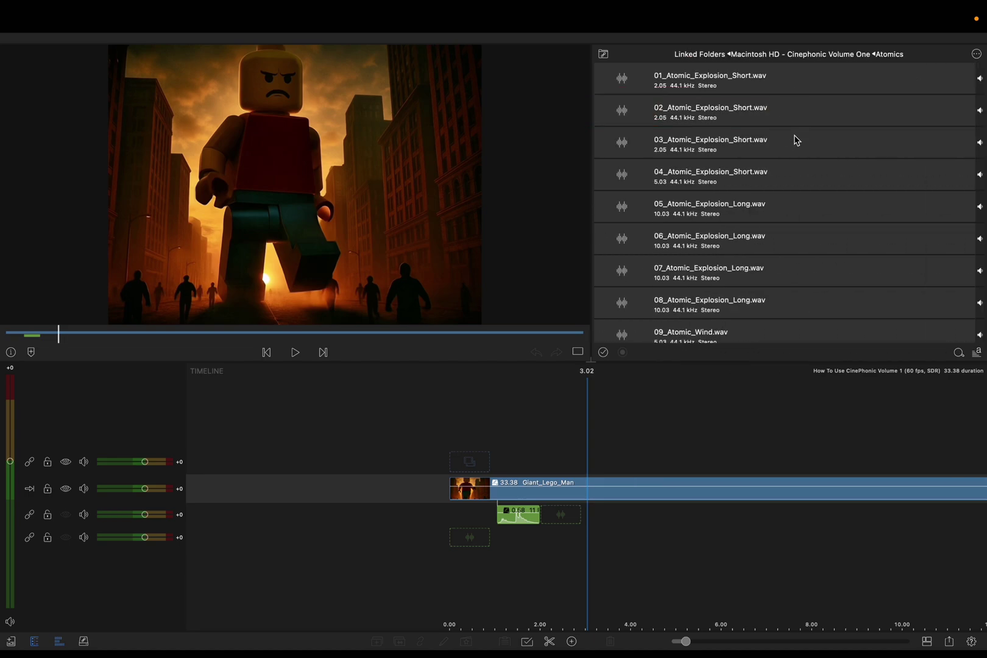
{"action": "left_click", "coordinate": [785, 210]}
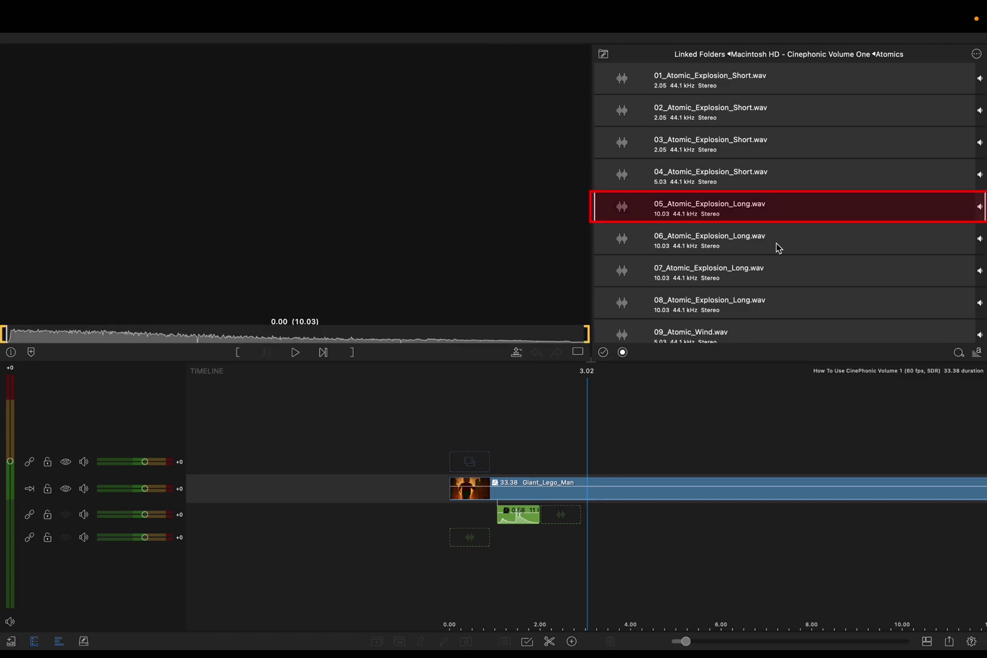
{"action": "key", "text": "space"}
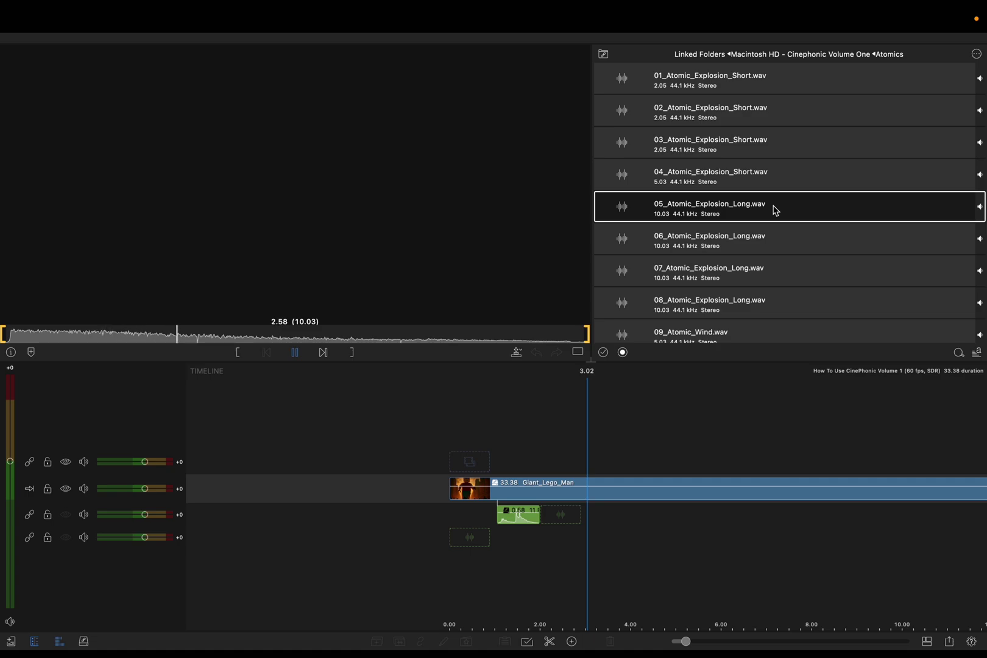
{"action": "key", "text": "space"}
{"action": "left_click_drag", "start_coordinate": [675, 206], "coordinate": [646, 515]}
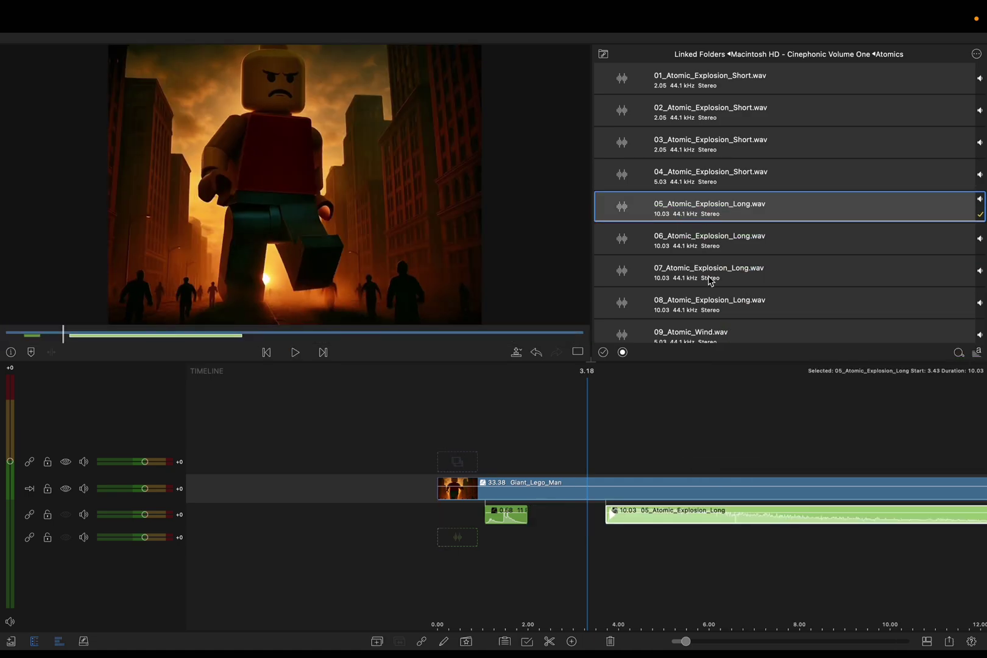
- Move the 10.03-second long explosion to start at 7.41 and play back to check its timing
{"action": "scroll", "coordinate": [725, 422], "scroll_direction": "right", "scroll_amount": 2}
{"action": "key", "text": "space"}
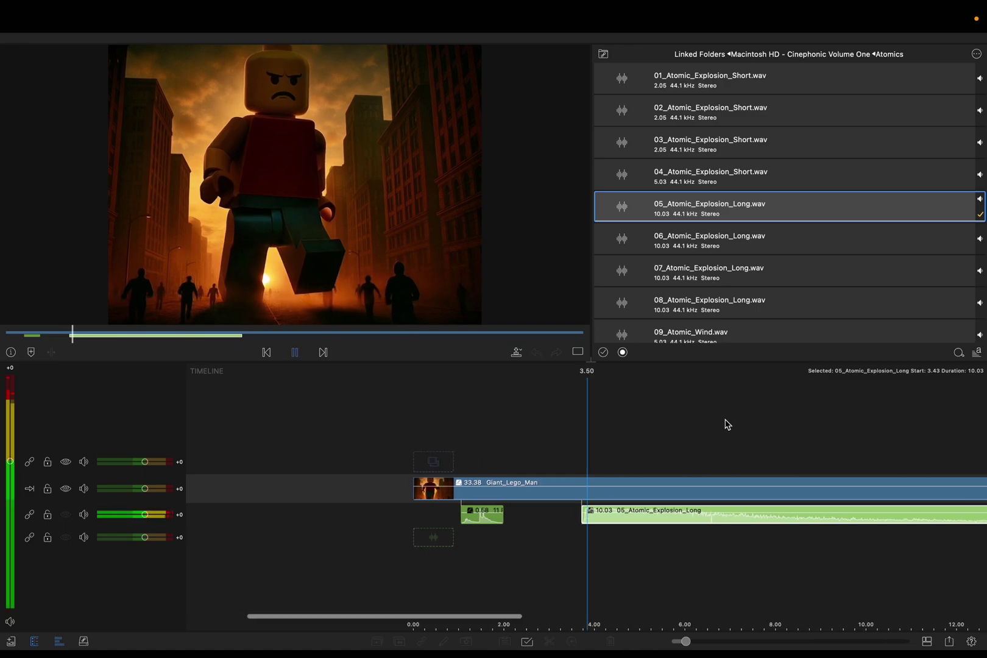
{"action": "key", "text": "space"}
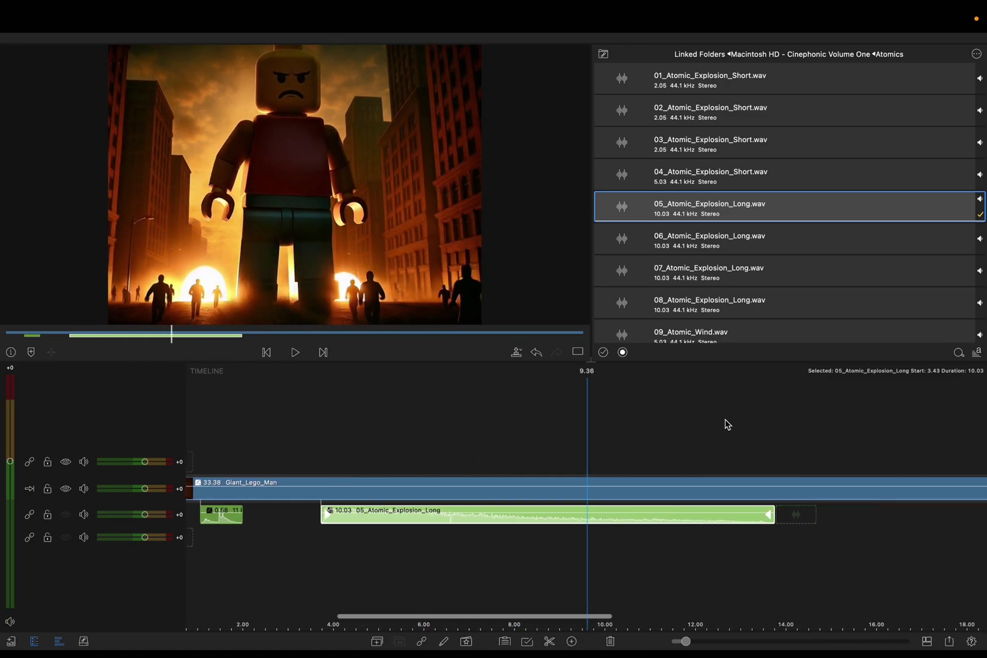
{"action": "scroll", "coordinate": [726, 425], "scroll_direction": "left", "scroll_amount": 5}
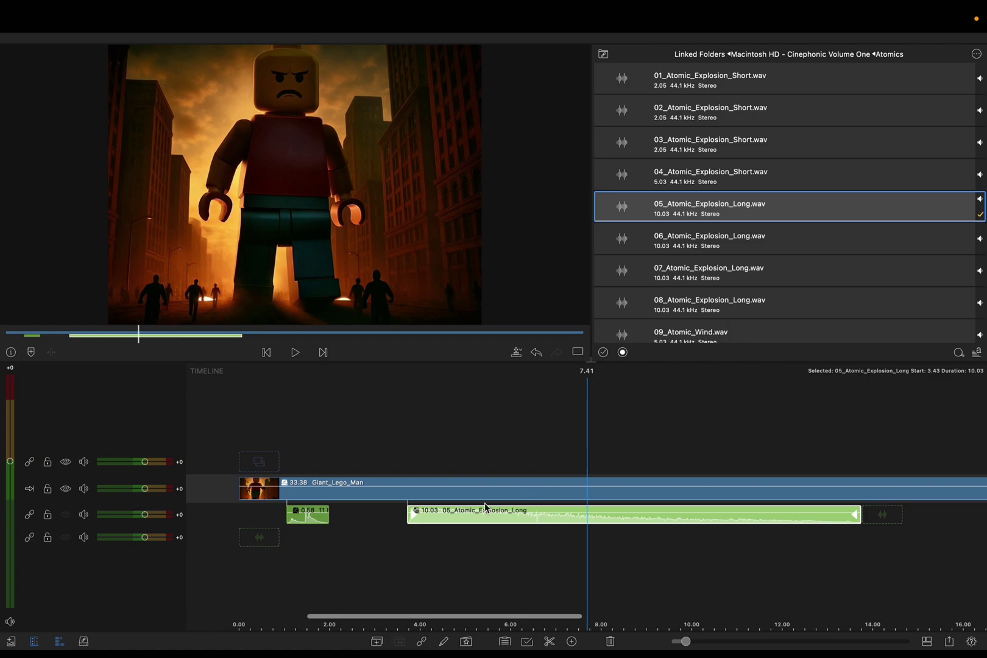
{"action": "left_click_drag", "start_coordinate": [443, 514], "coordinate": [623, 515]}
{"action": "key", "text": "space"}
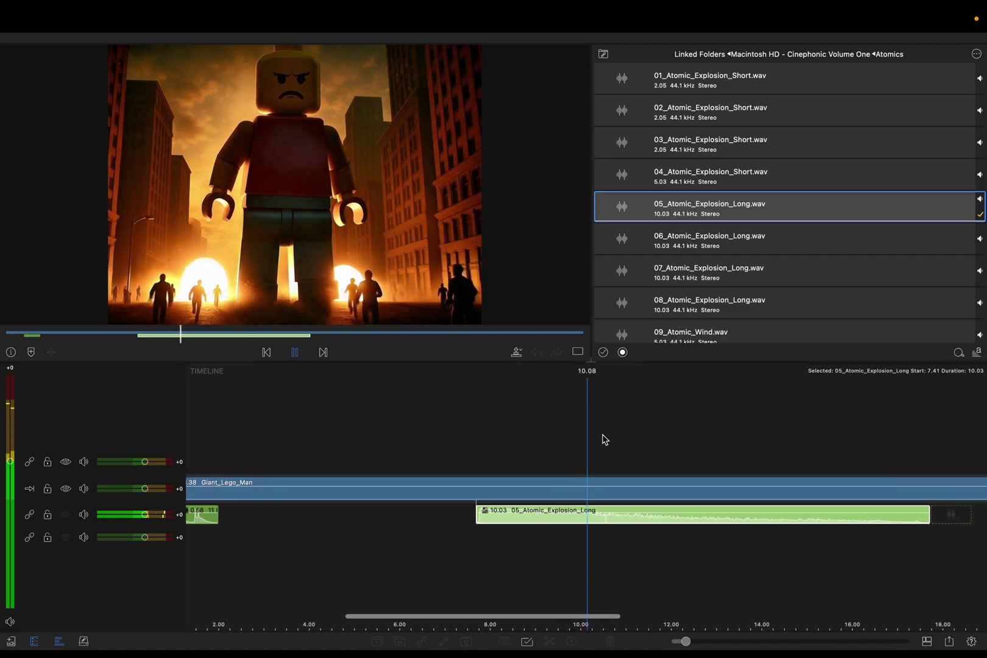
{"action": "key", "text": "space"}
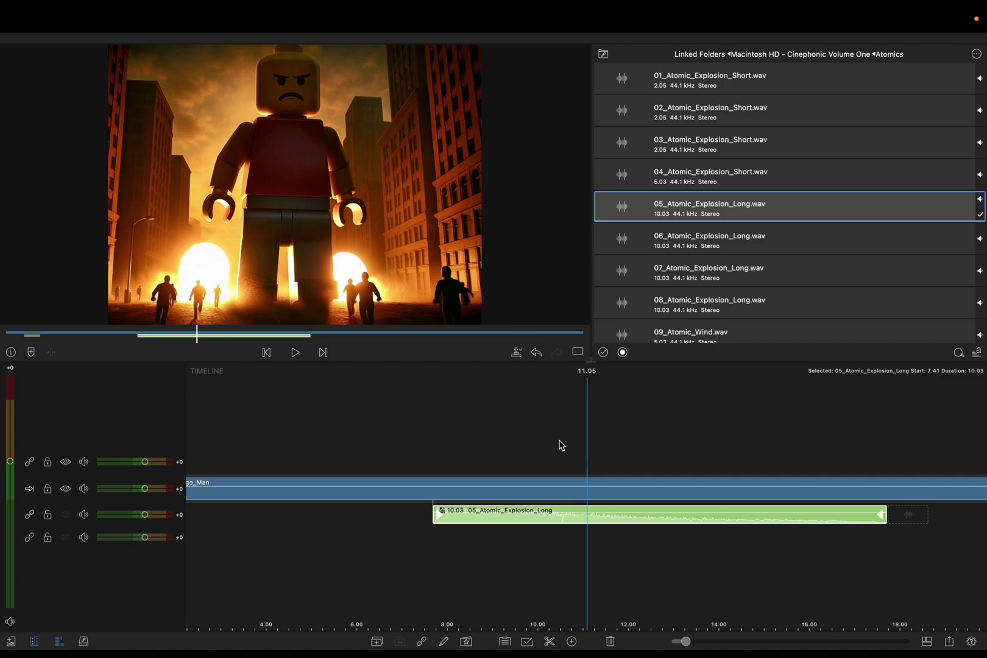
{"action": "key", "text": "space"}
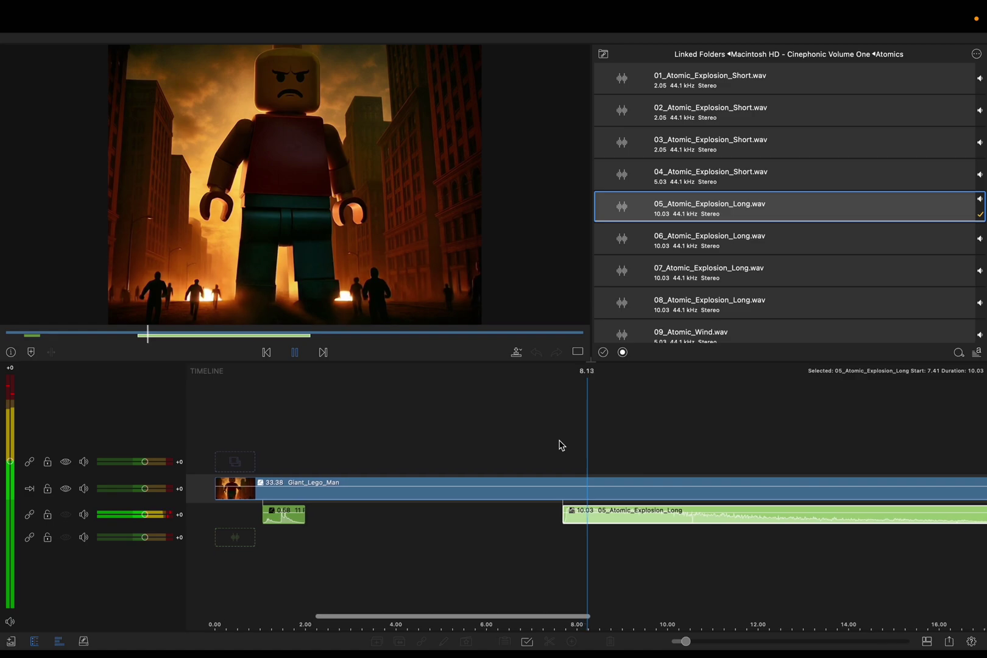
{"action": "key", "text": "space"}
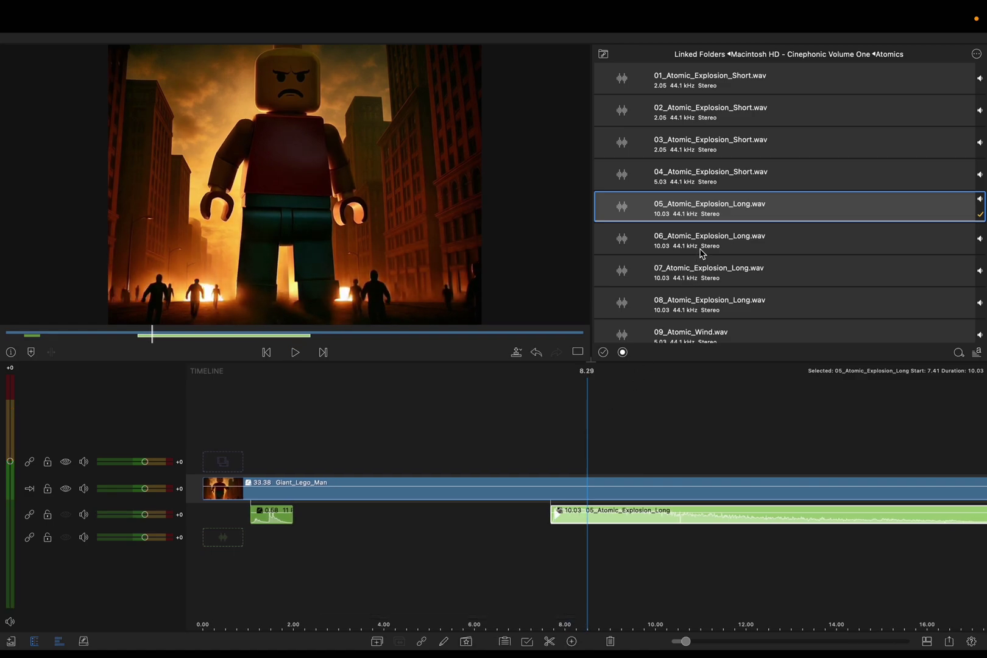
- Preview 03_Atomic_Explosion_Short and place it on a new track at 7.24
{"action": "left_click", "coordinate": [717, 153]}
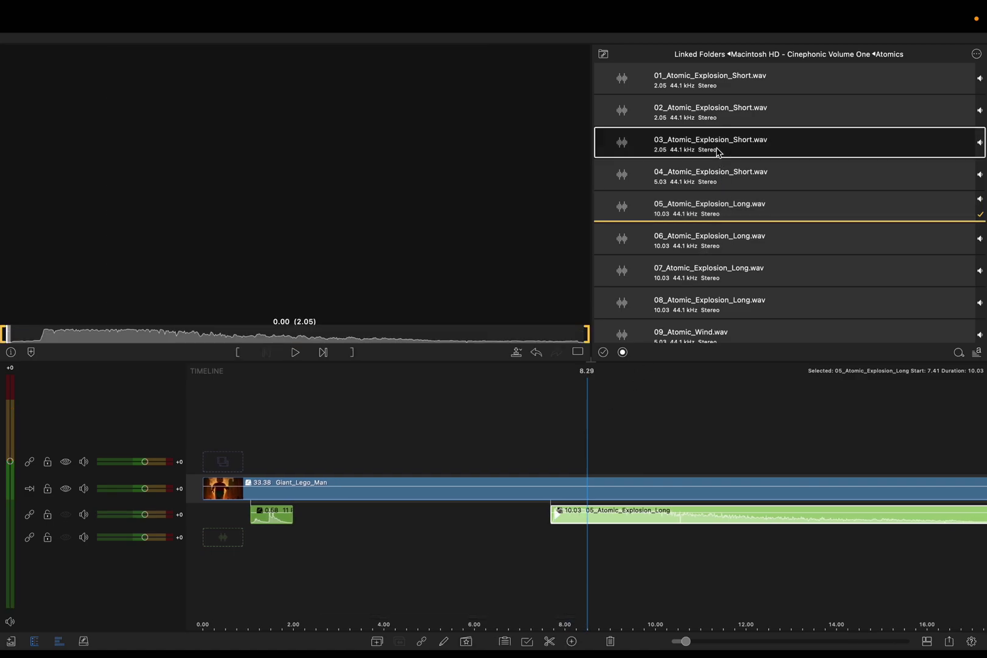
{"action": "key", "text": "space"}
{"action": "left_click_drag", "start_coordinate": [637, 148], "coordinate": [569, 543]}
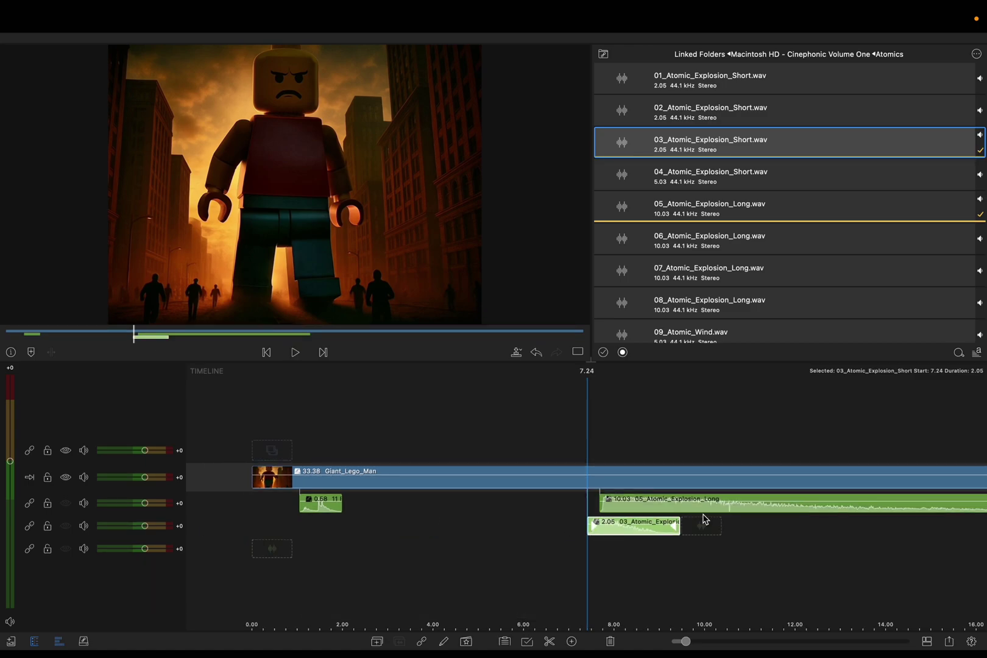
- Play back the layered explosions, then scroll the timeline back to 5.50
{"action": "left_click", "coordinate": [668, 449]}
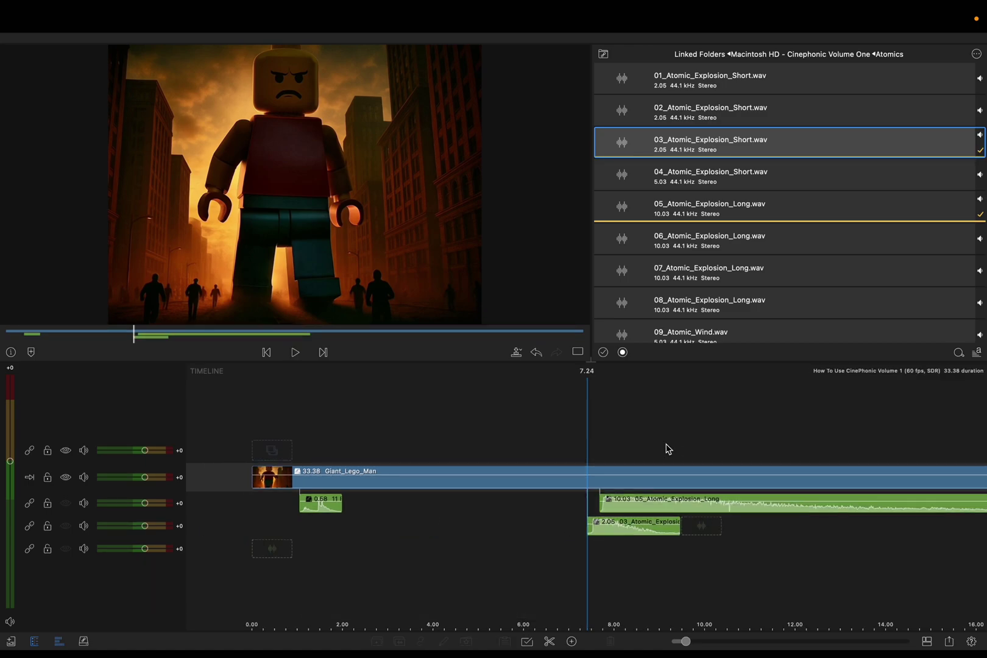
{"action": "key", "text": "space"}
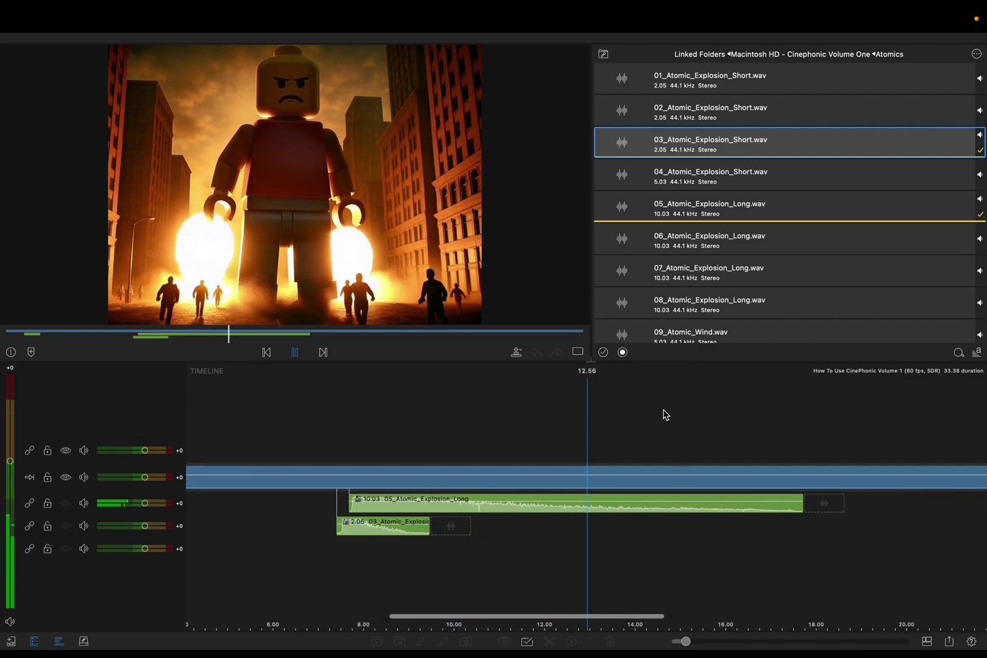
{"action": "key", "text": "space"}
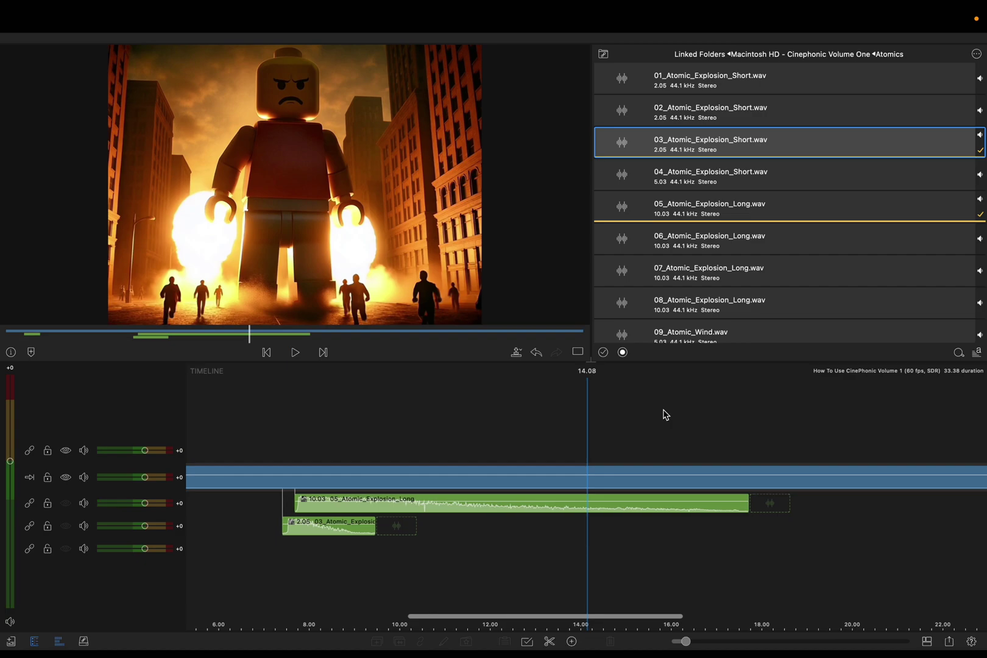
{"action": "scroll", "coordinate": [665, 415], "scroll_direction": "left", "scroll_amount": 10}
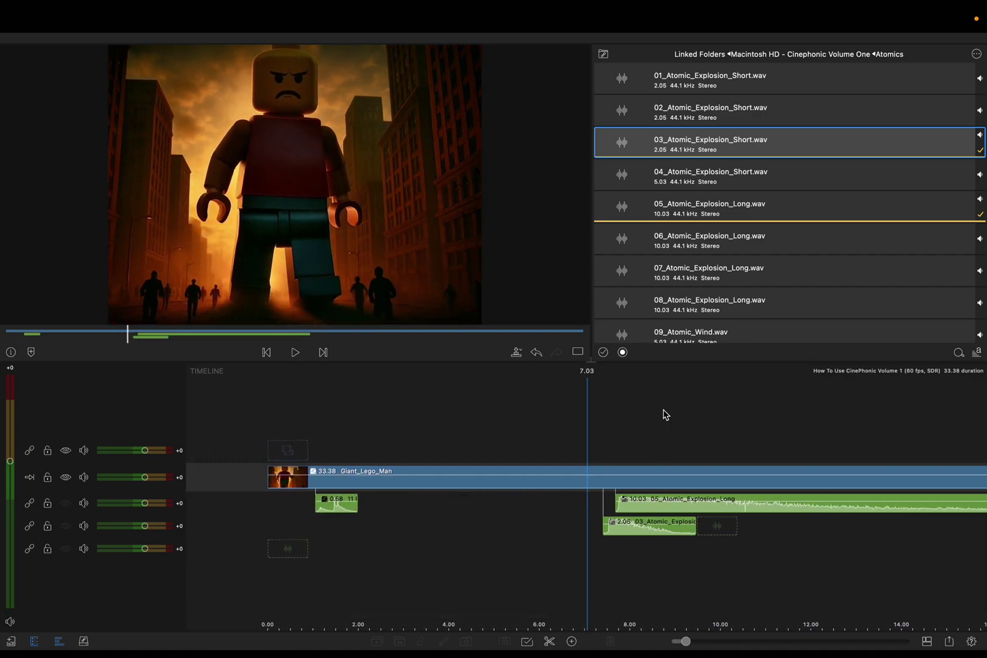
{"action": "scroll", "coordinate": [666, 415], "scroll_direction": "left", "scroll_amount": 3}
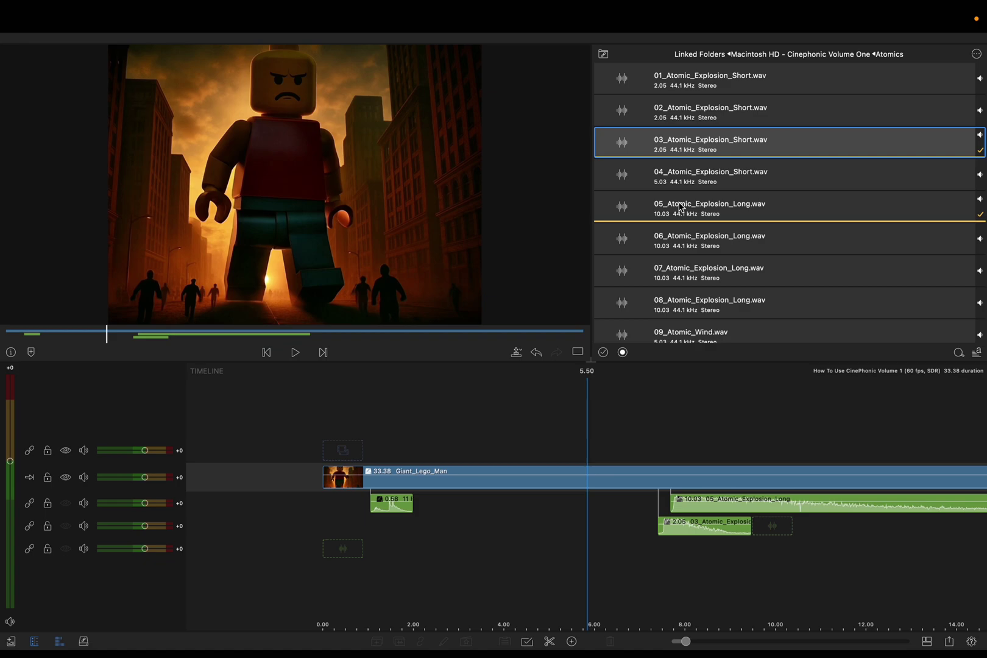
- Browse the Baron's Hand Claps folder and return to the Cinephonic Volume One folder list
{"action": "left_click", "coordinate": [746, 58]}
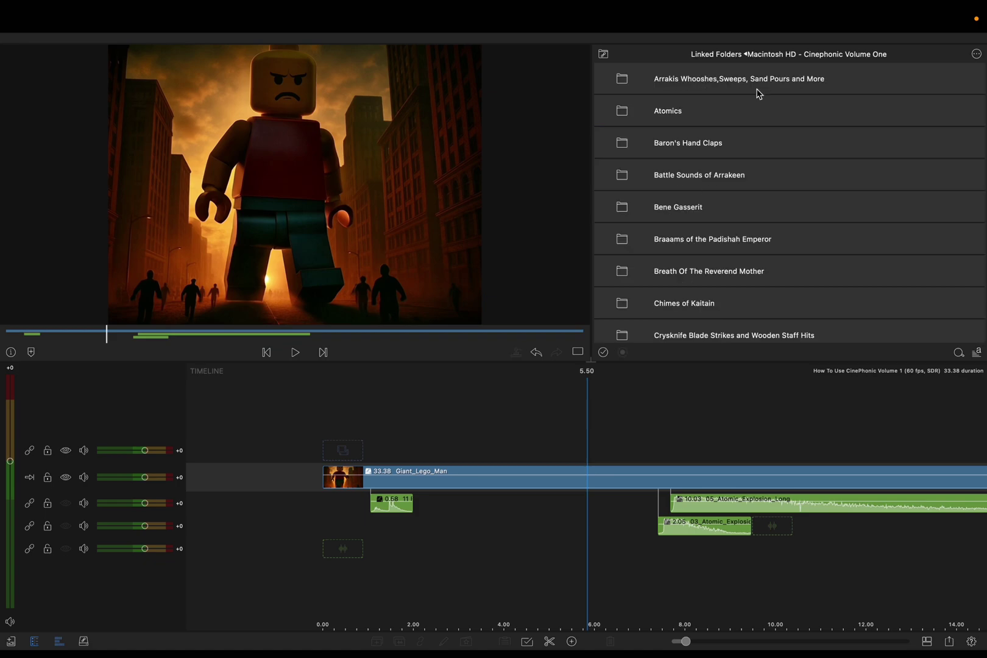
{"action": "left_click", "coordinate": [784, 137]}
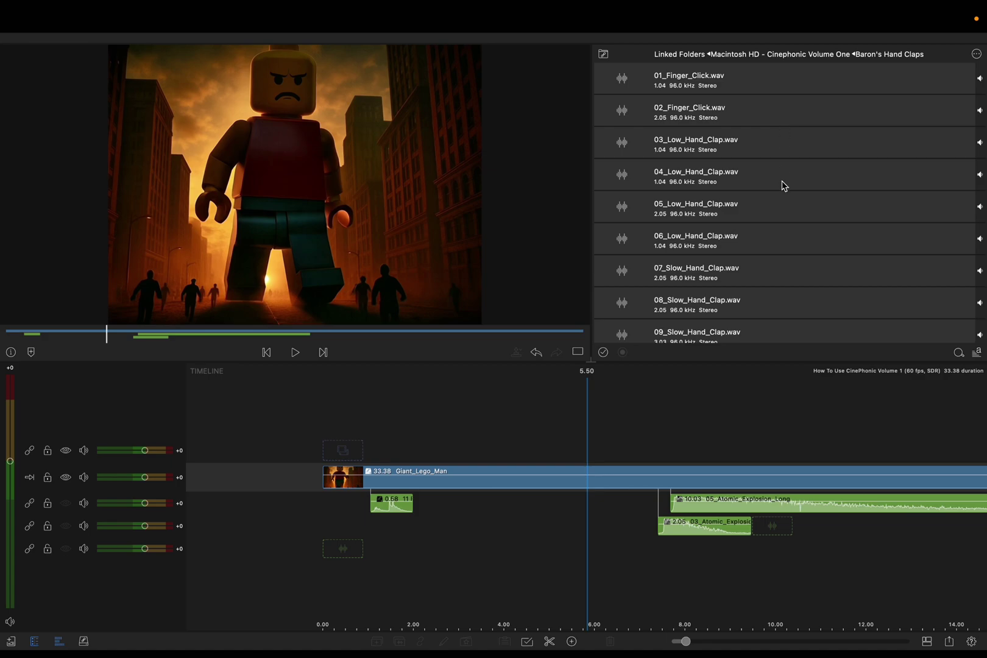
{"action": "scroll", "coordinate": [783, 186], "scroll_direction": "down", "scroll_amount": 2}
{"action": "left_click", "coordinate": [805, 59]}
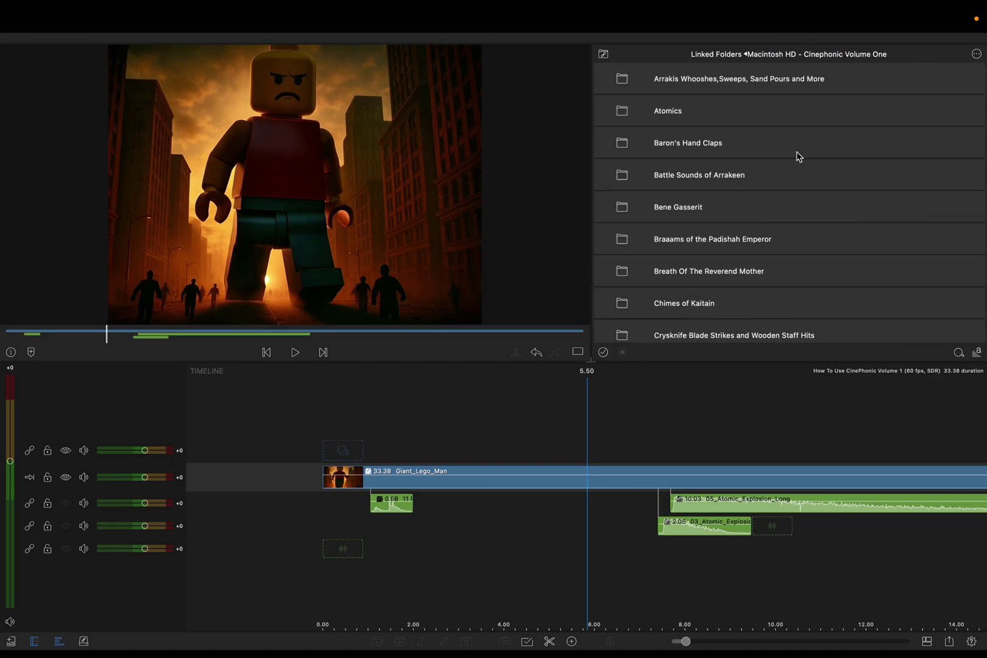
- Preview 01_Braaam_Corrino and 09_Braaam_Corrino in the Braaams of the Padishah Emperor folder
{"action": "left_click", "coordinate": [802, 243]}
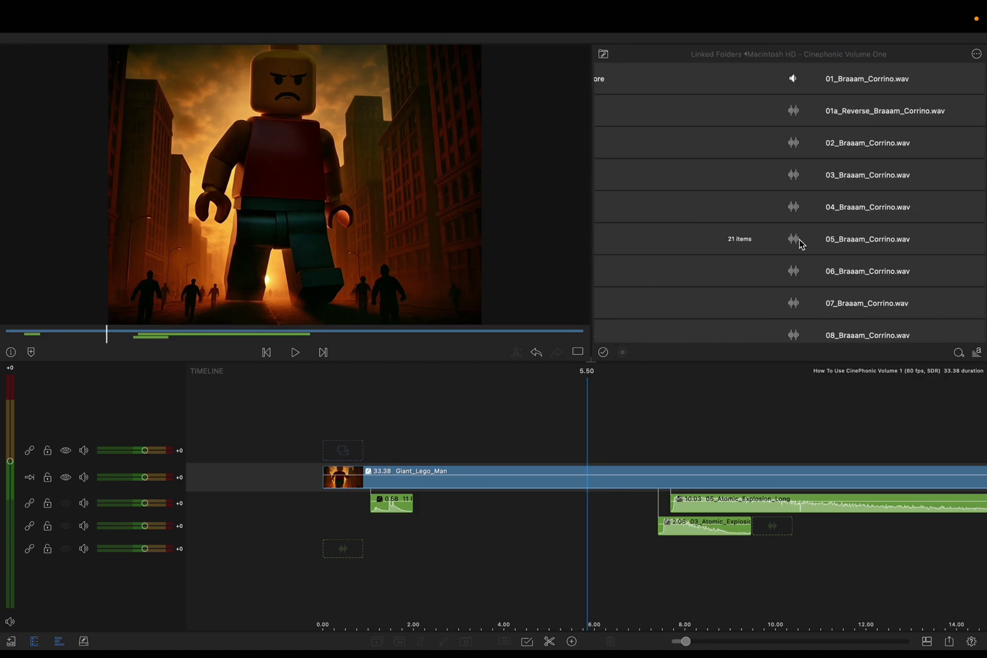
{"action": "left_click", "coordinate": [765, 92]}
{"action": "key", "text": "space"}
{"action": "scroll", "coordinate": [769, 195], "scroll_direction": "down", "scroll_amount": 3}
{"action": "left_click", "coordinate": [773, 301]}
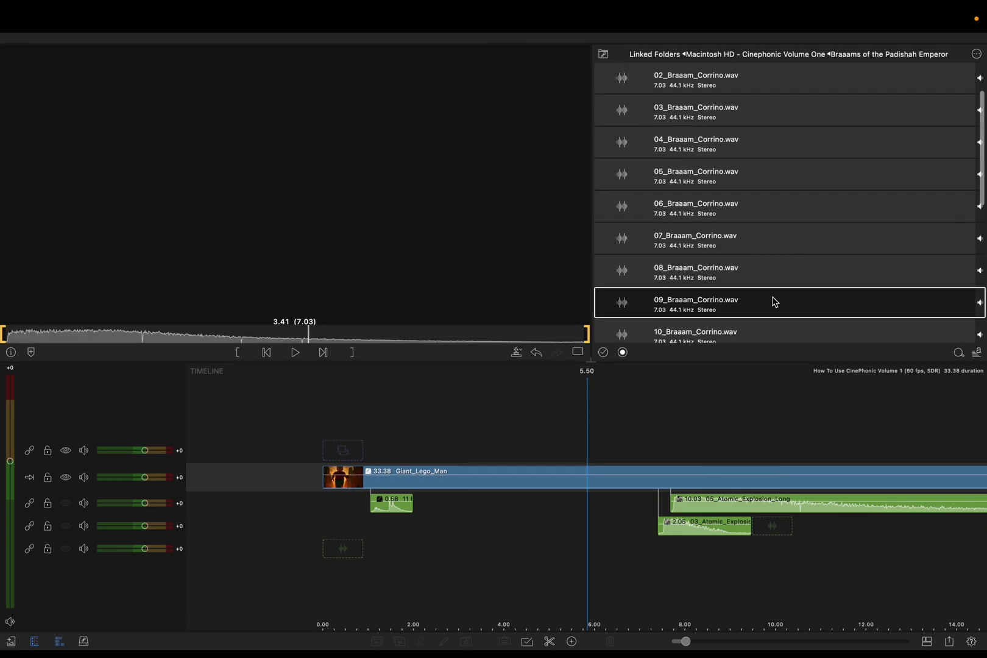
{"action": "left_click", "coordinate": [884, 57]}
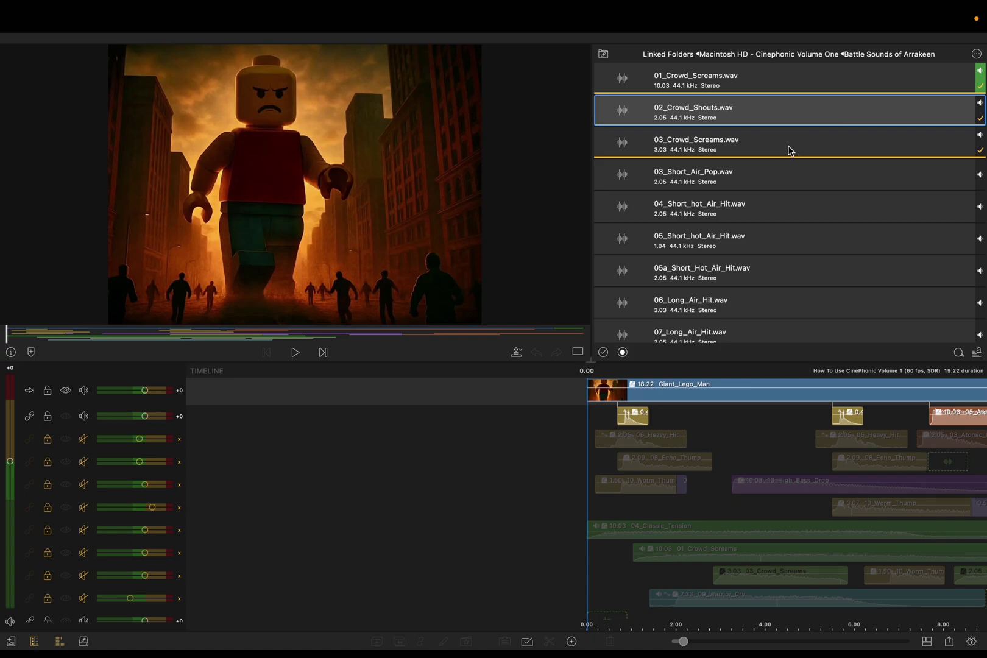
- Preview 03_Crowd_Screams, select the crowd sounds, and show the project video in the viewer
{"action": "left_click", "coordinate": [790, 150]}
{"action": "left_click", "coordinate": [782, 80], "text": "shift"}
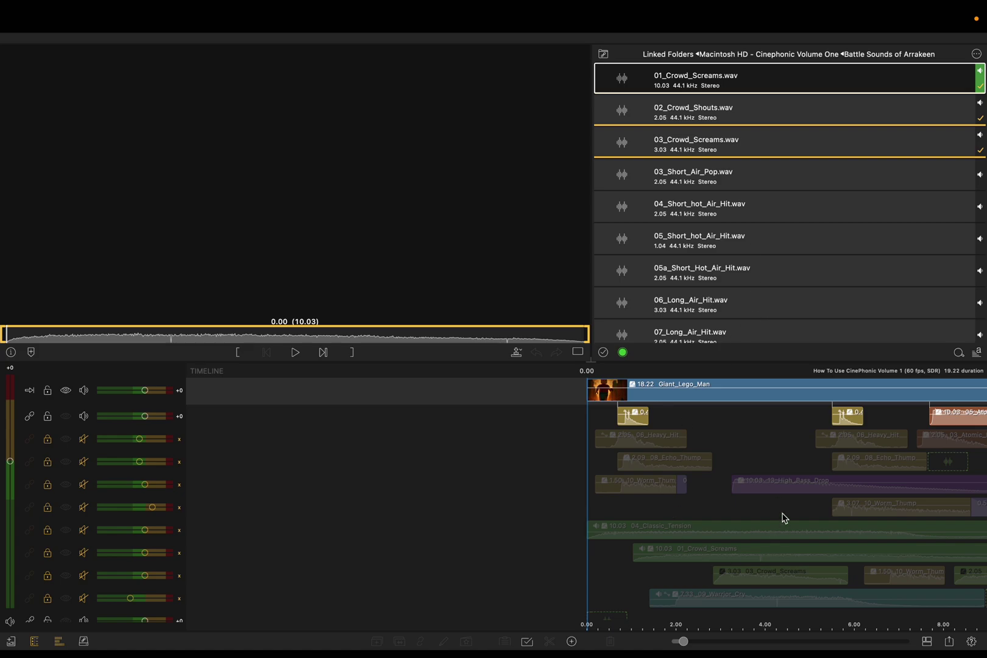
{"action": "left_click", "coordinate": [754, 509]}
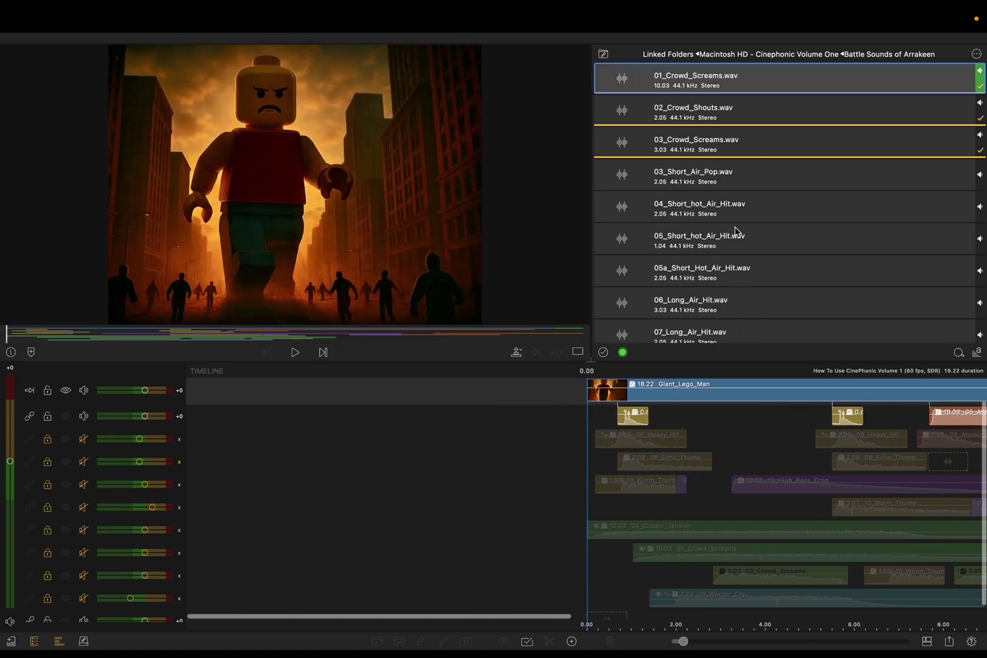
- Give 02_Crowd_Shouts a green colour tag
{"action": "left_click", "coordinate": [799, 116]}
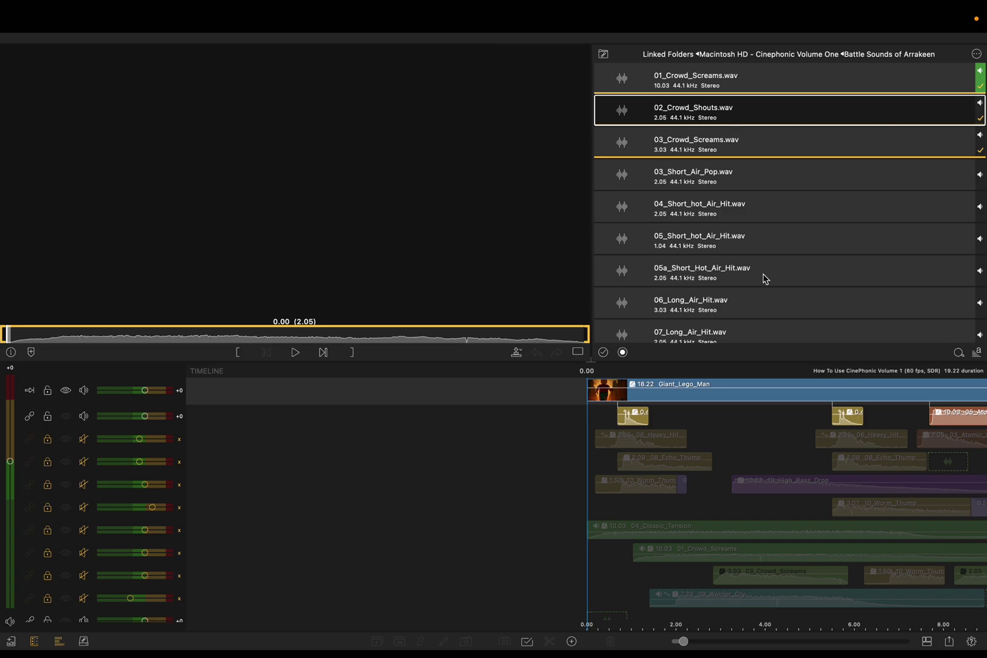
{"action": "left_click", "coordinate": [622, 352]}
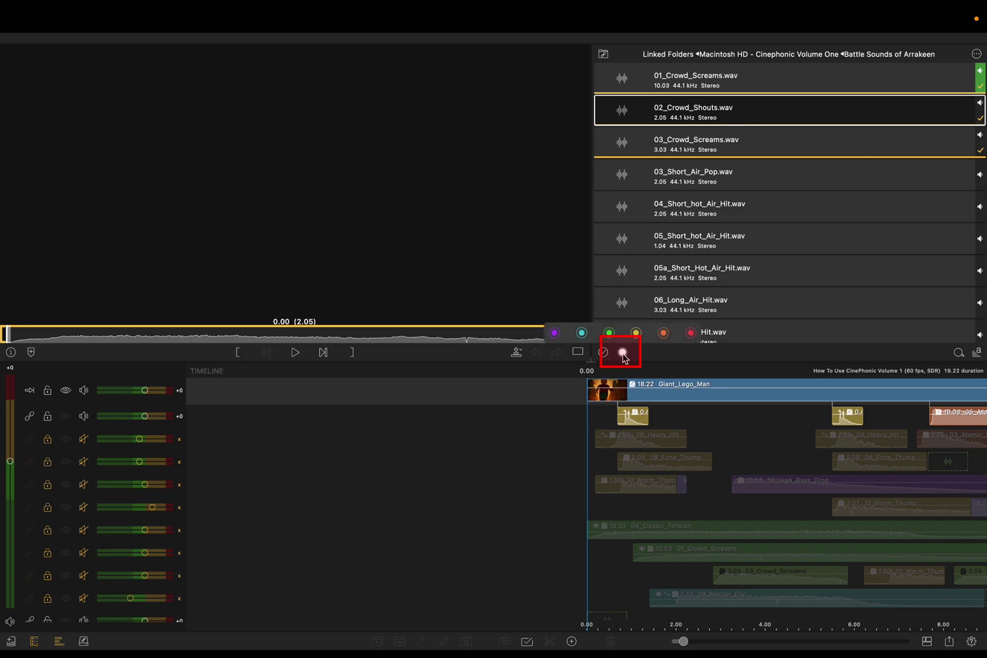
{"action": "left_click", "coordinate": [609, 334]}
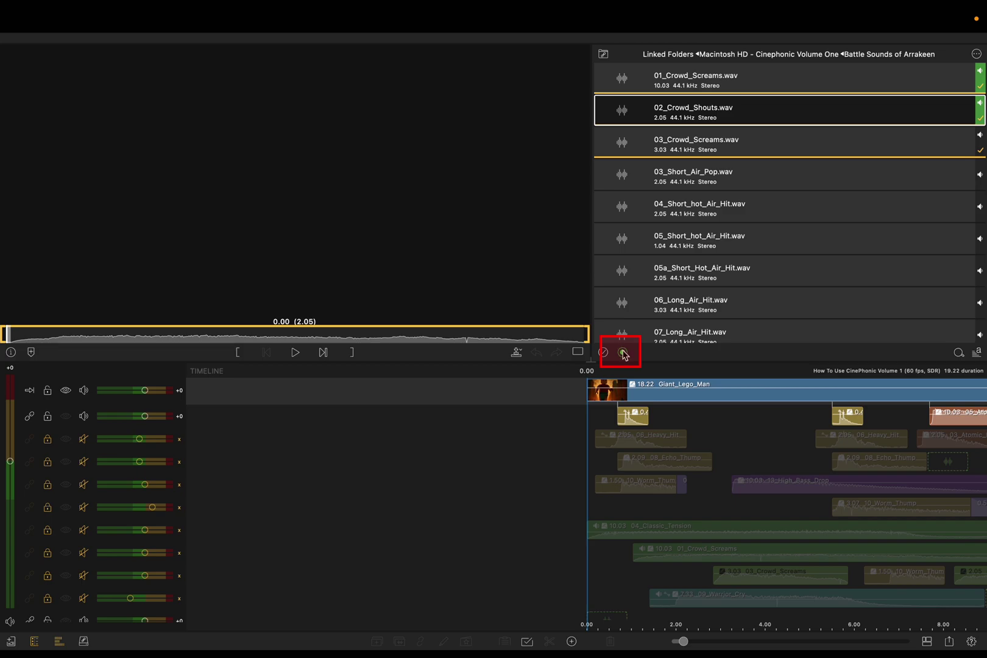
{"action": "left_click", "coordinate": [623, 352]}
{"action": "left_click", "coordinate": [640, 333]}
{"action": "left_click", "coordinate": [624, 353]}
{"action": "left_click", "coordinate": [609, 334]}
- Give 03_Crowd_Screams a green colour tag as well
{"action": "left_click", "coordinate": [749, 153]}
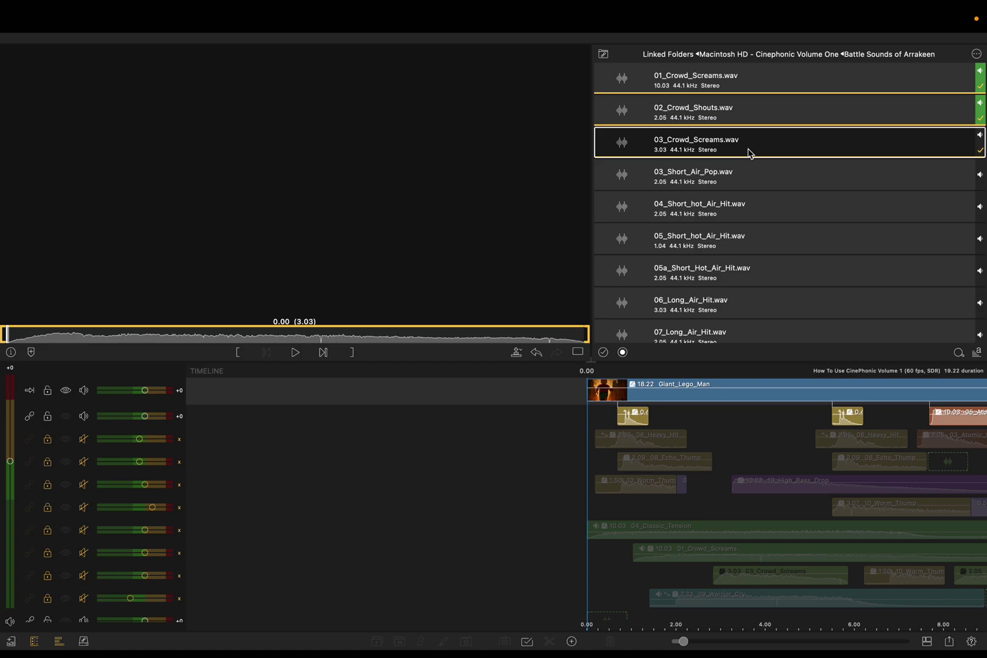
{"action": "left_click", "coordinate": [623, 352]}
{"action": "left_click", "coordinate": [608, 333]}
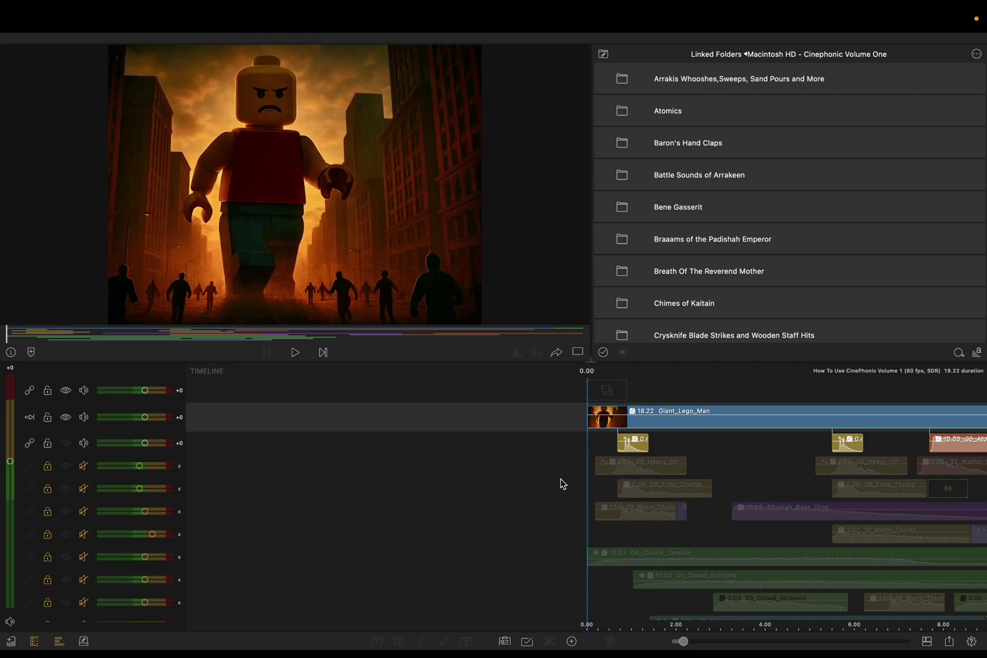
{"action": "key", "text": "space"}
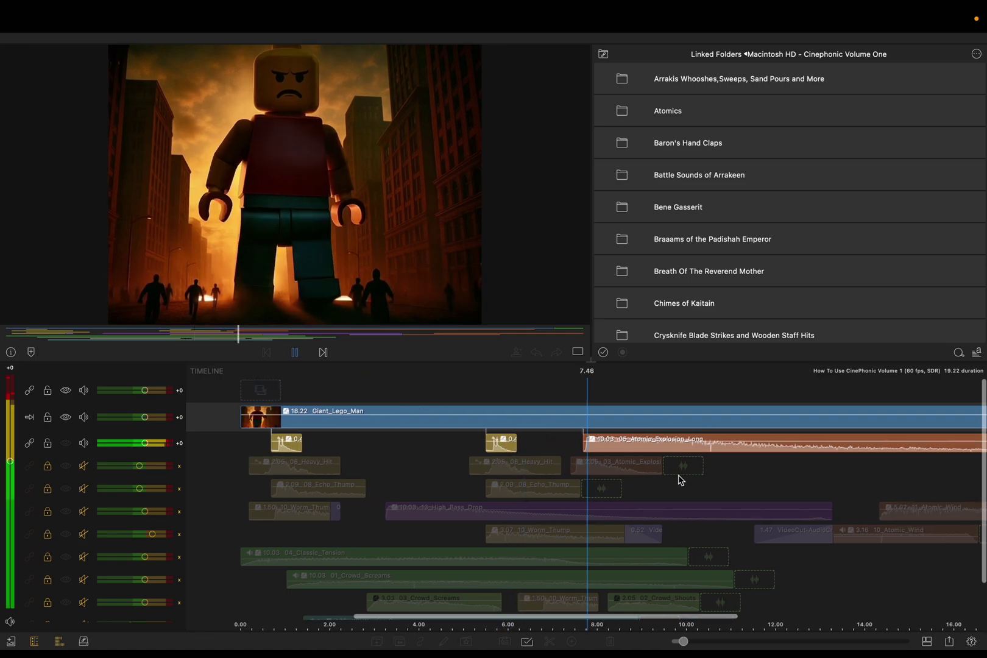
{"action": "key", "text": "j"}
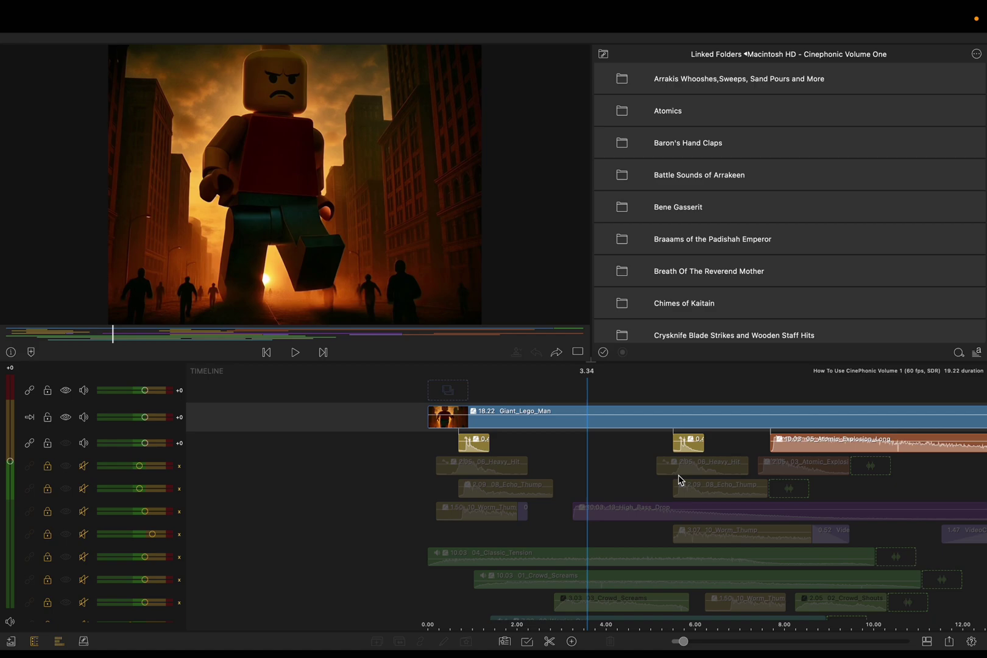
{"action": "scroll", "coordinate": [680, 479], "scroll_direction": "left", "scroll_amount": 5}
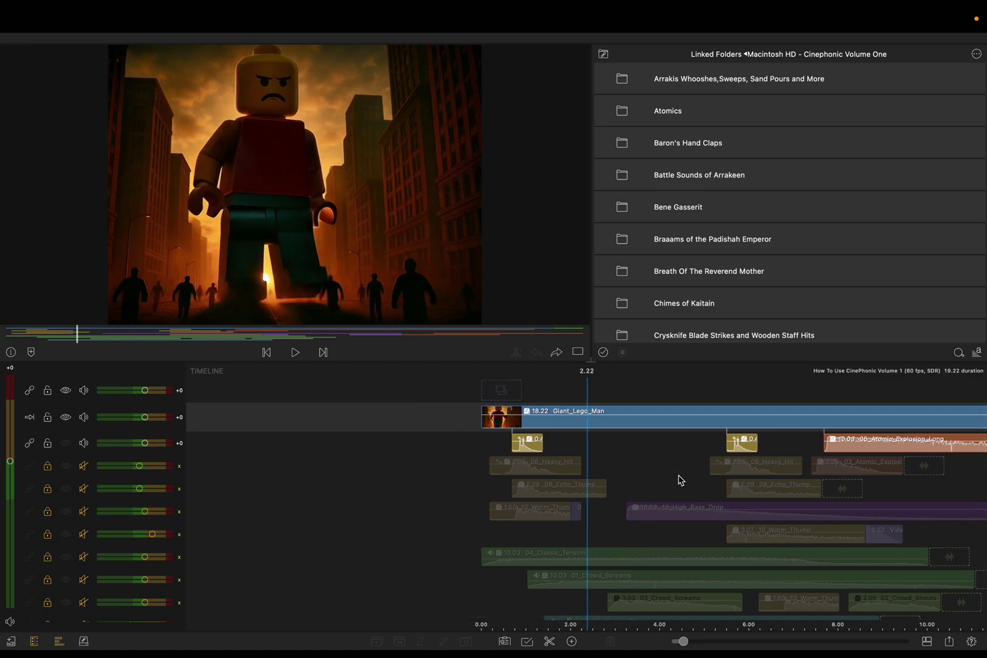
{"action": "scroll", "coordinate": [680, 480], "scroll_direction": "left", "scroll_amount": 5}
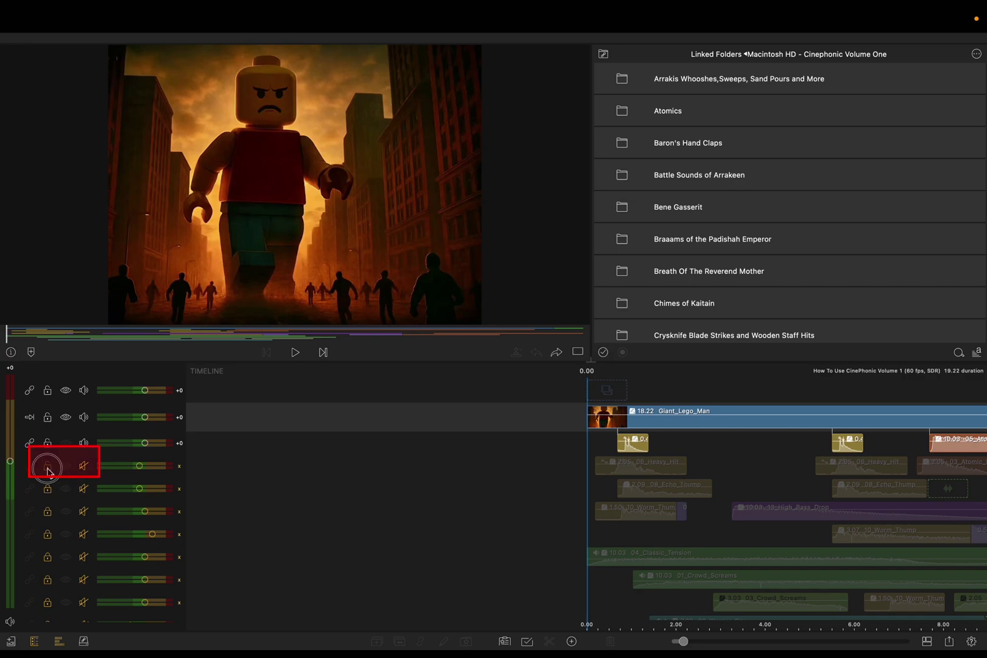
- Unmute the 08_Echo_Thump track and play the project to hear it
{"action": "left_click", "coordinate": [83, 468]}
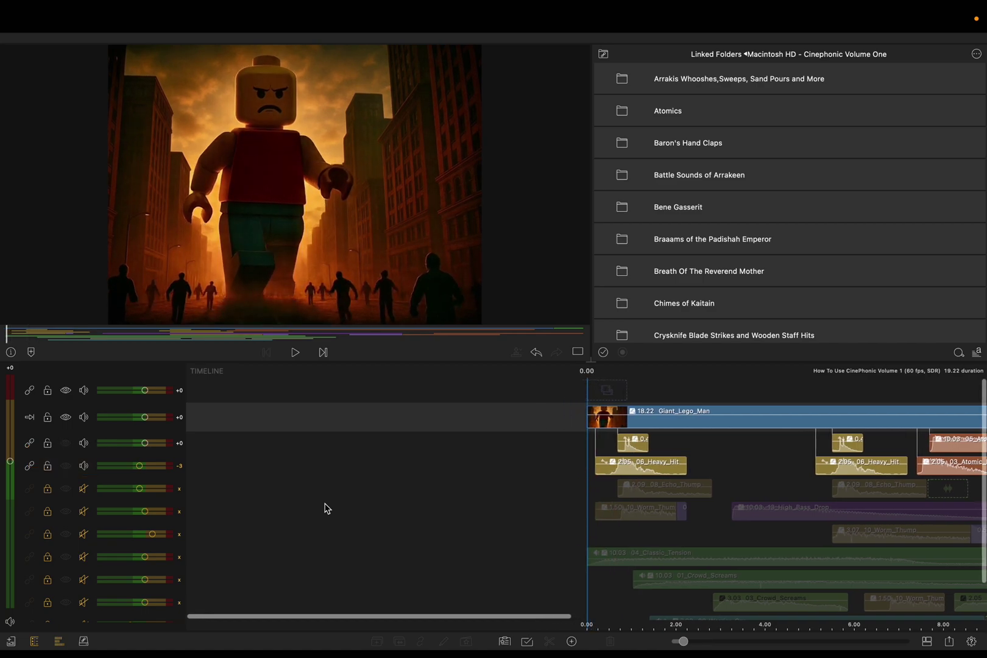
{"action": "key", "text": "space"}
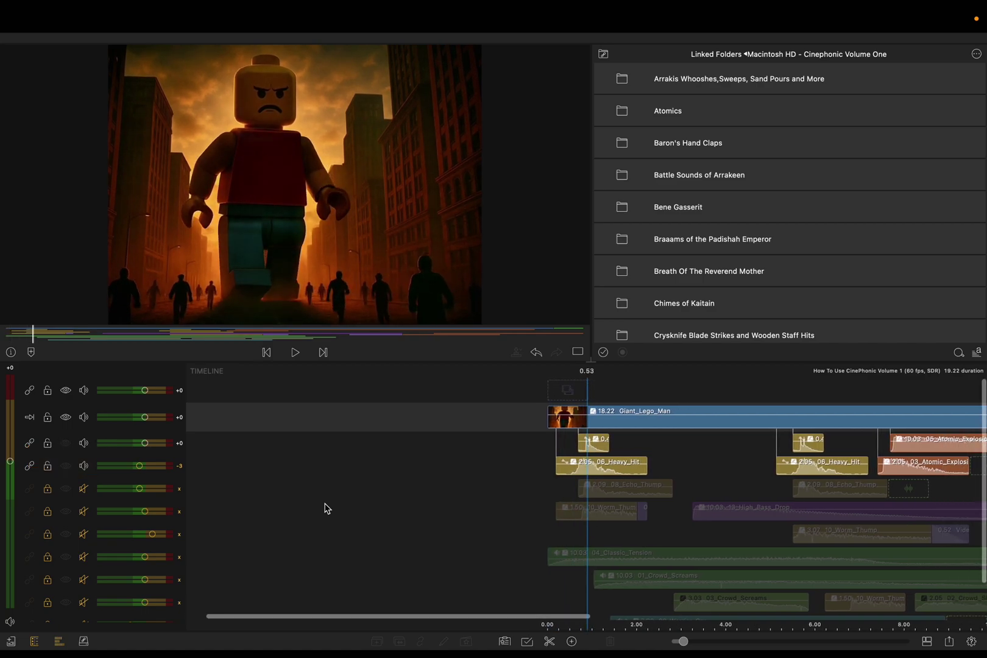
{"action": "key", "text": "space"}
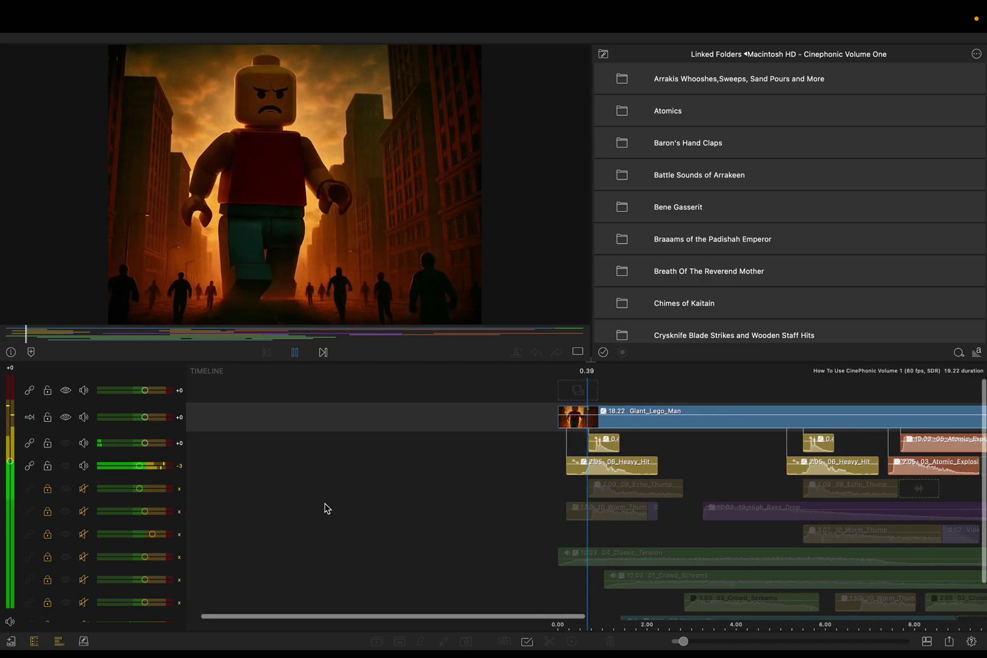
- Review the layered effects in playback, pausing at 1.35 and 7.15, then scroll back
{"action": "key", "text": "space"}
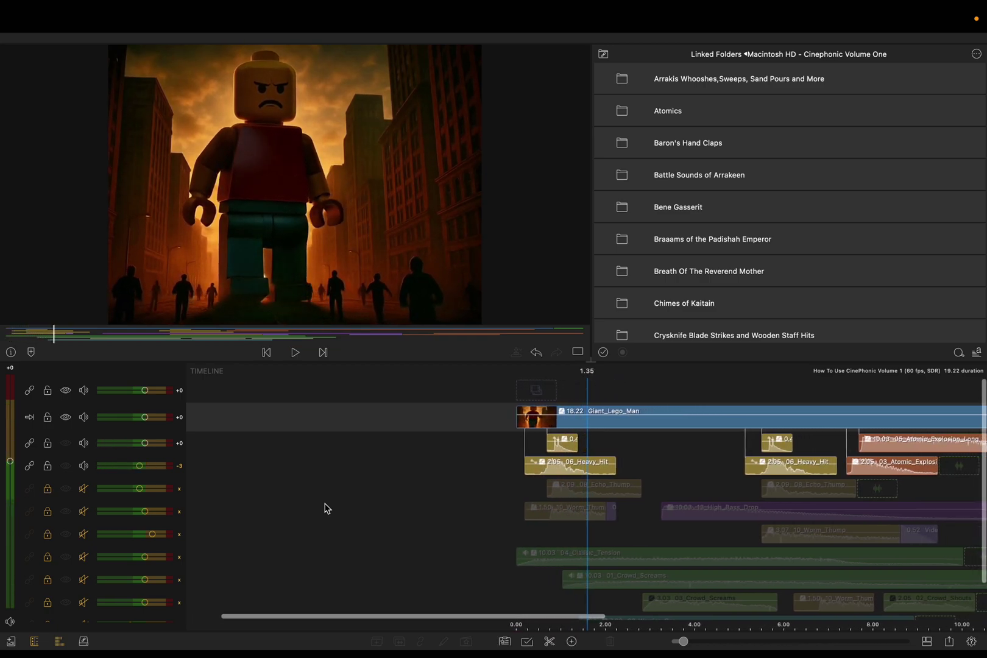
{"action": "key", "text": "space"}
{"action": "key", "text": "space"}
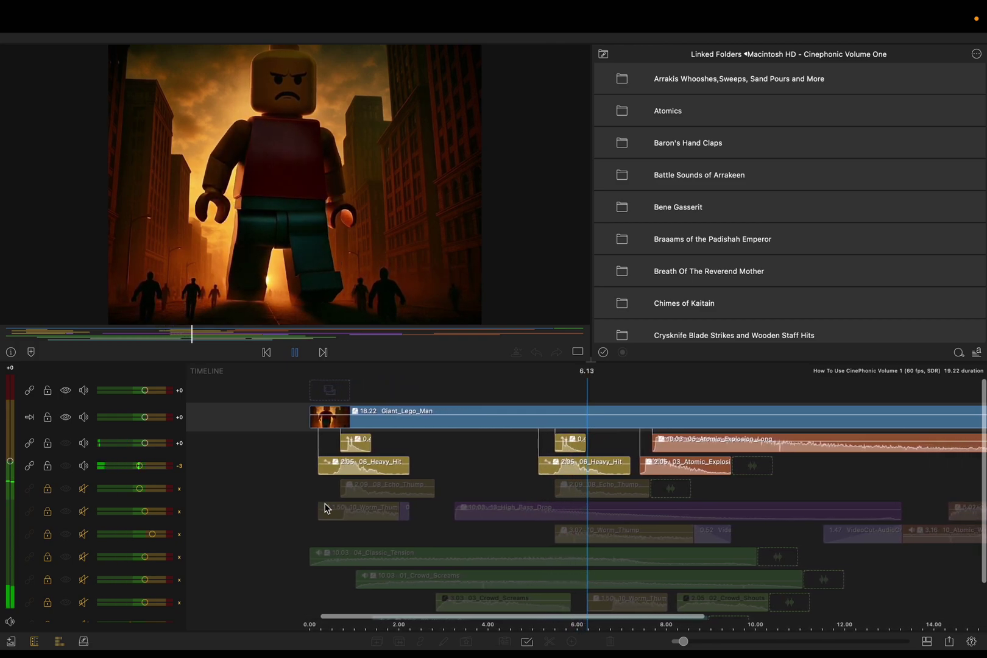
{"action": "key", "text": "space"}
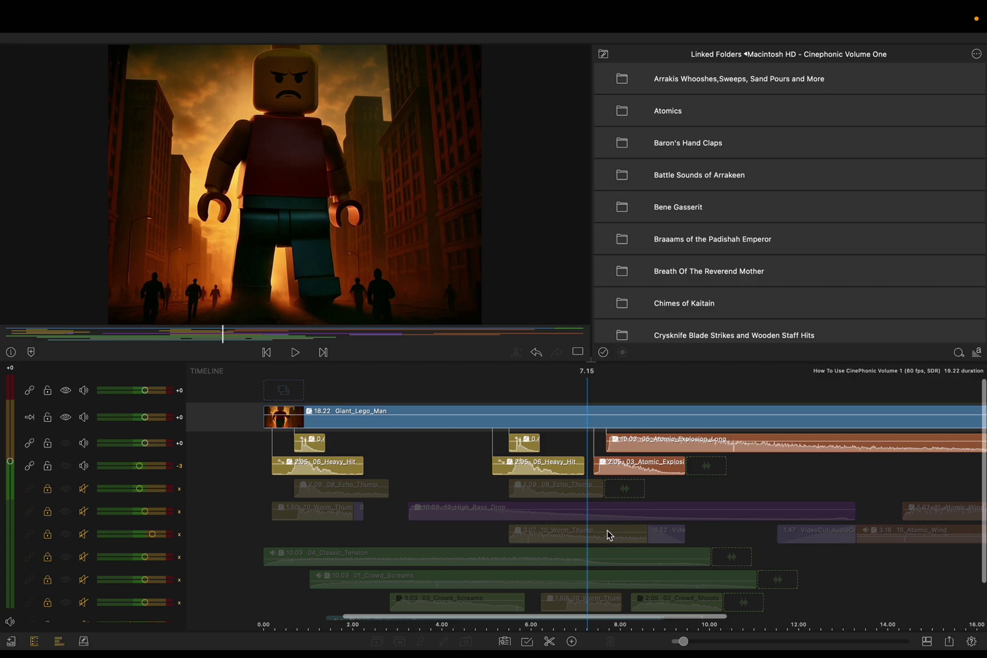
{"action": "key", "text": "space"}
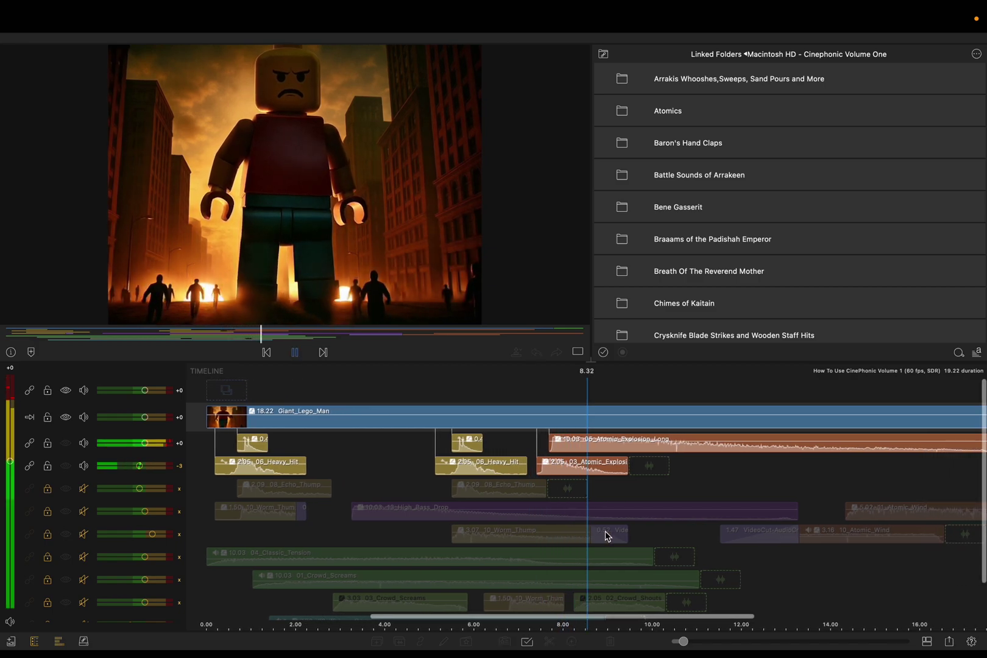
{"action": "scroll", "coordinate": [607, 536], "scroll_direction": "left", "scroll_amount": 10}
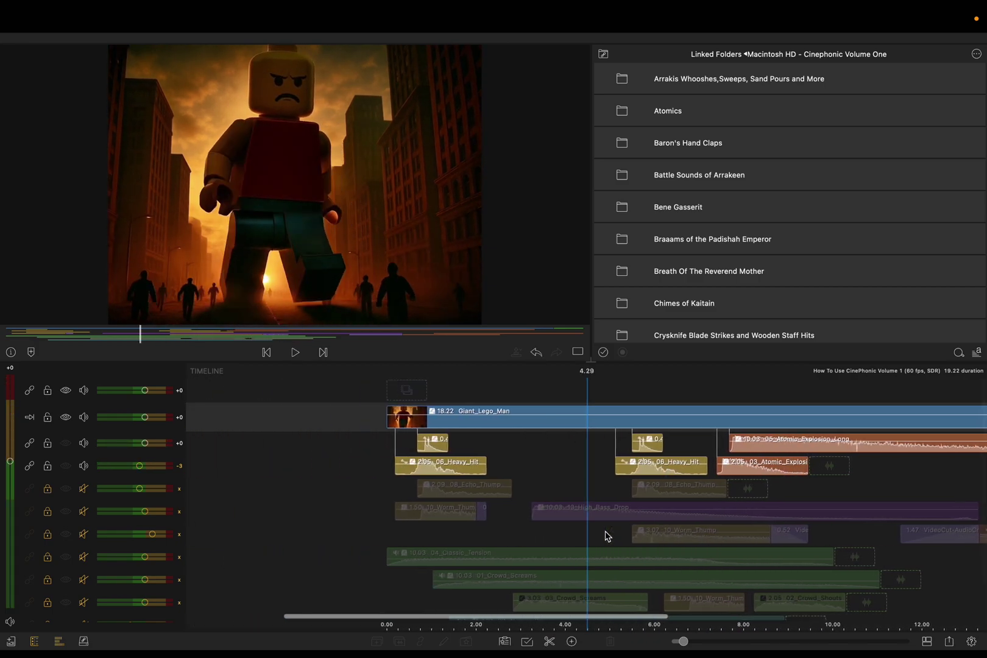
{"action": "scroll", "coordinate": [606, 536], "scroll_direction": "left", "scroll_amount": 5}
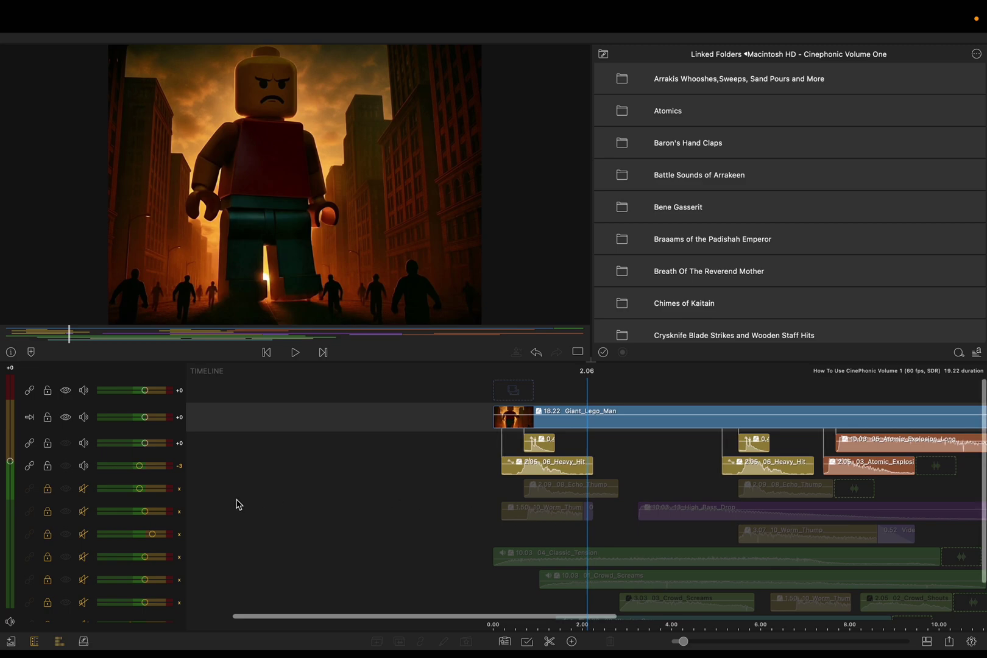
{"action": "left_click", "coordinate": [84, 490]}
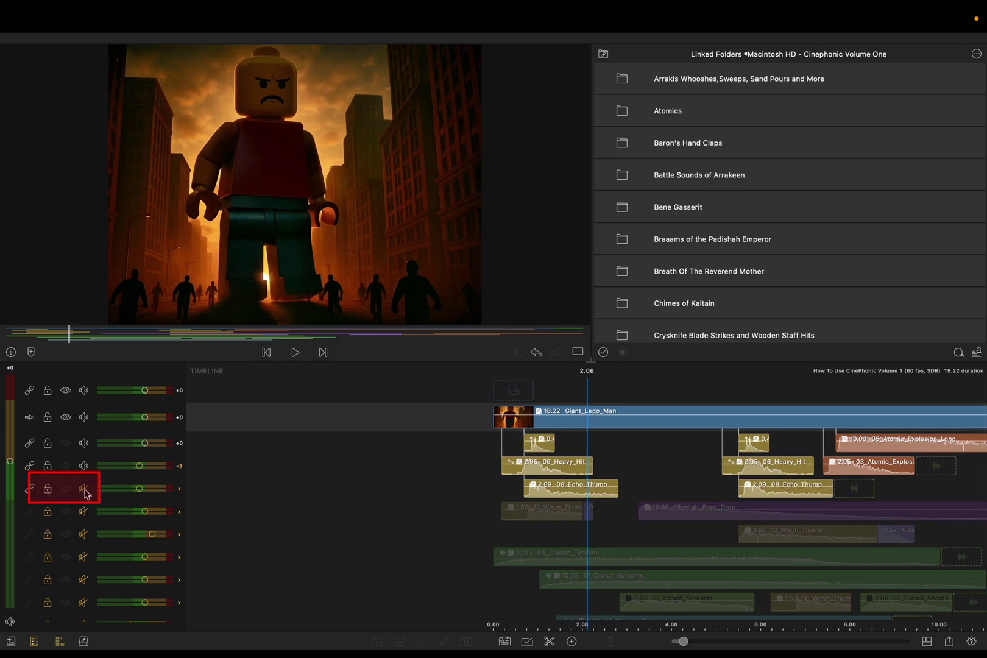
{"action": "scroll", "coordinate": [418, 514], "scroll_direction": "left", "scroll_amount": 3}
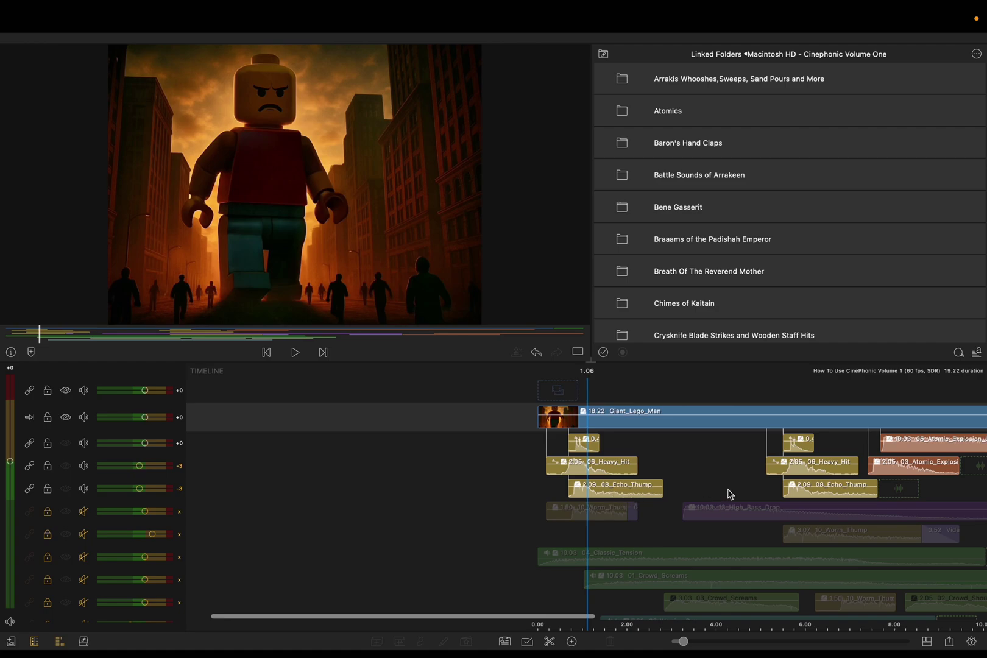
{"action": "scroll", "coordinate": [730, 494], "scroll_direction": "right", "scroll_amount": 6}
{"action": "scroll", "coordinate": [730, 494], "scroll_direction": "left", "scroll_amount": 4}
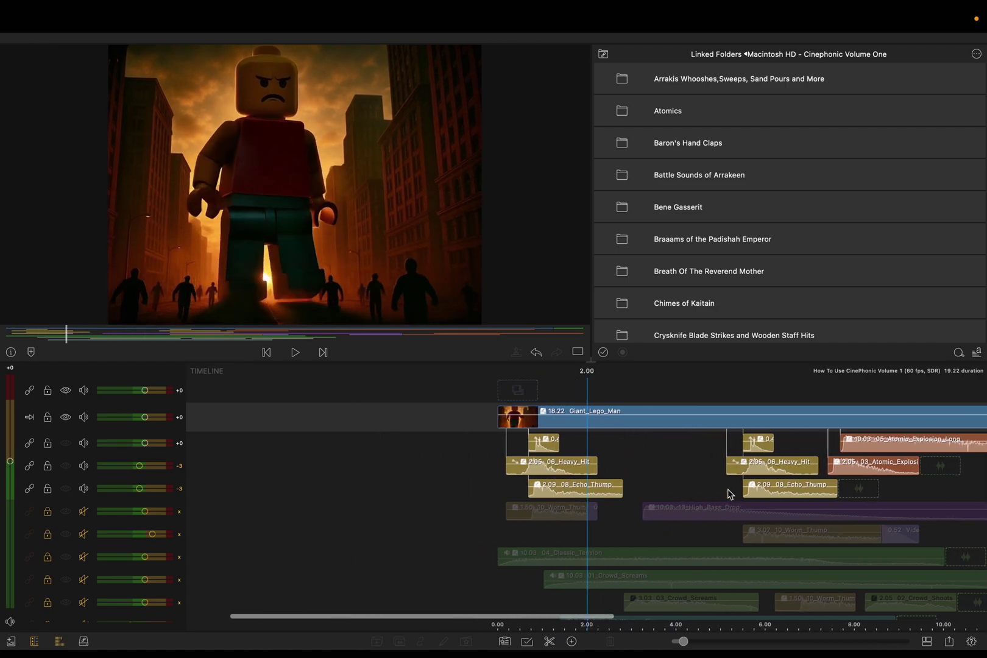
{"action": "scroll", "coordinate": [731, 493], "scroll_direction": "right", "scroll_amount": 2}
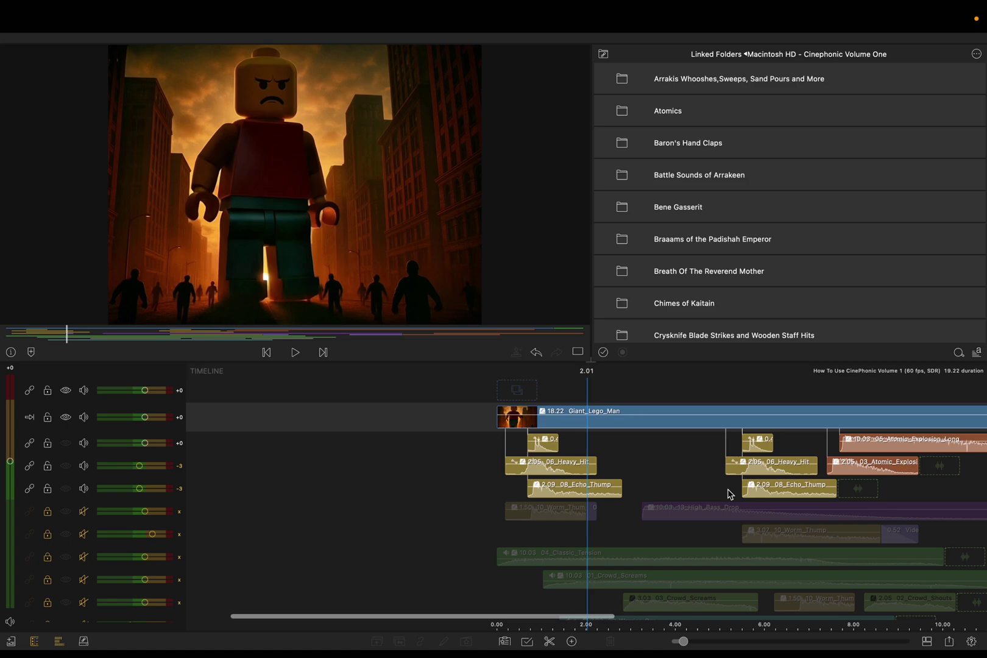
{"action": "scroll", "coordinate": [522, 519], "scroll_direction": "left", "scroll_amount": 6}
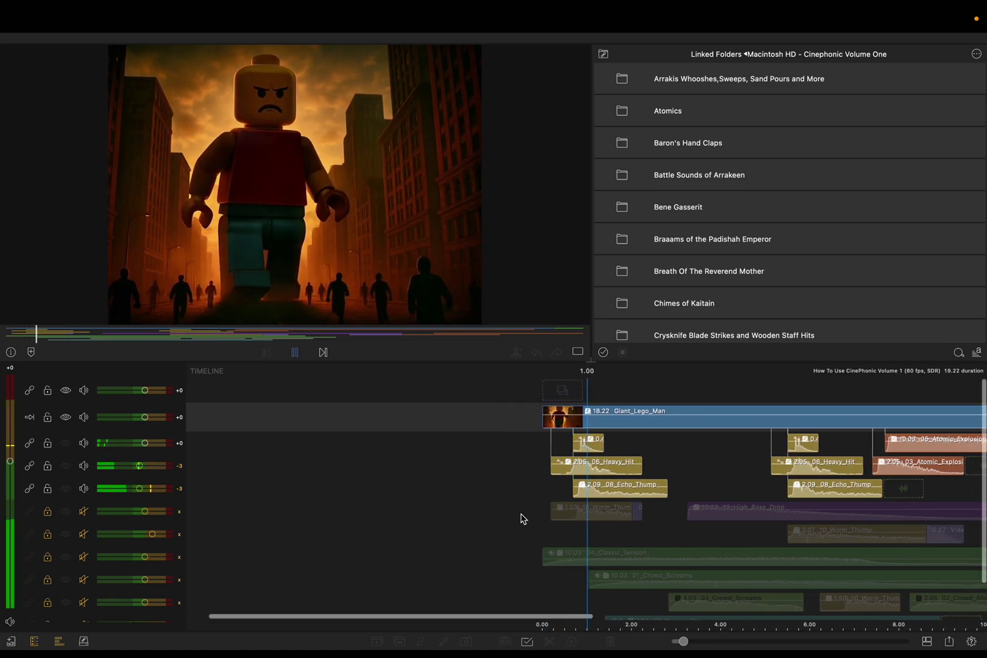
{"action": "key", "text": "space"}
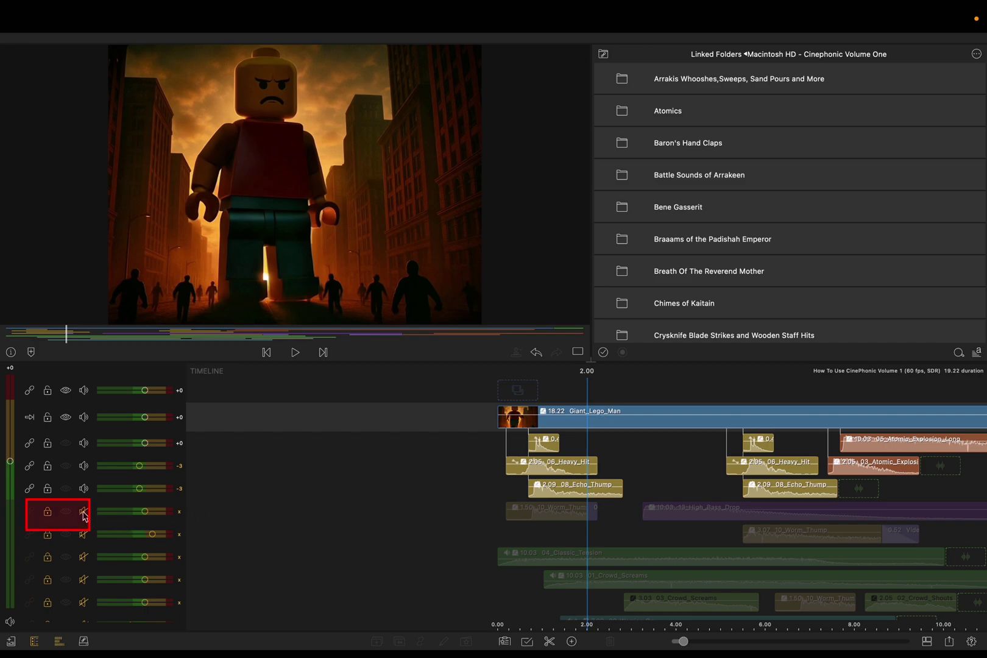
- Unmute the 10_Worm_Thump and 13_High_Bass_Drop track and play the edit from the beginning
{"action": "left_click", "coordinate": [83, 514]}
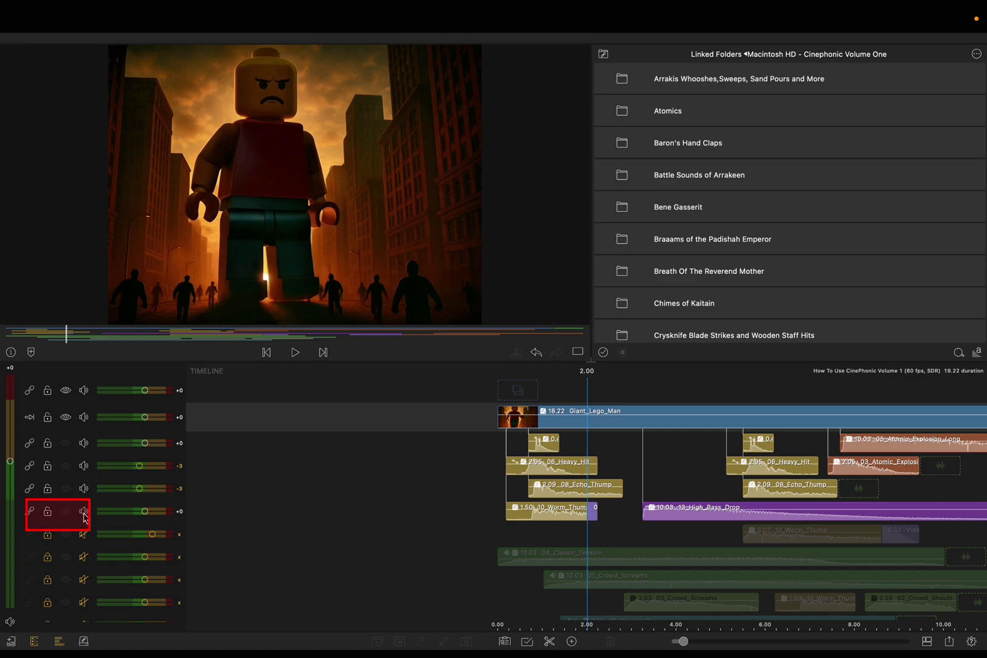
{"action": "scroll", "coordinate": [411, 527], "scroll_direction": "right", "scroll_amount": 3}
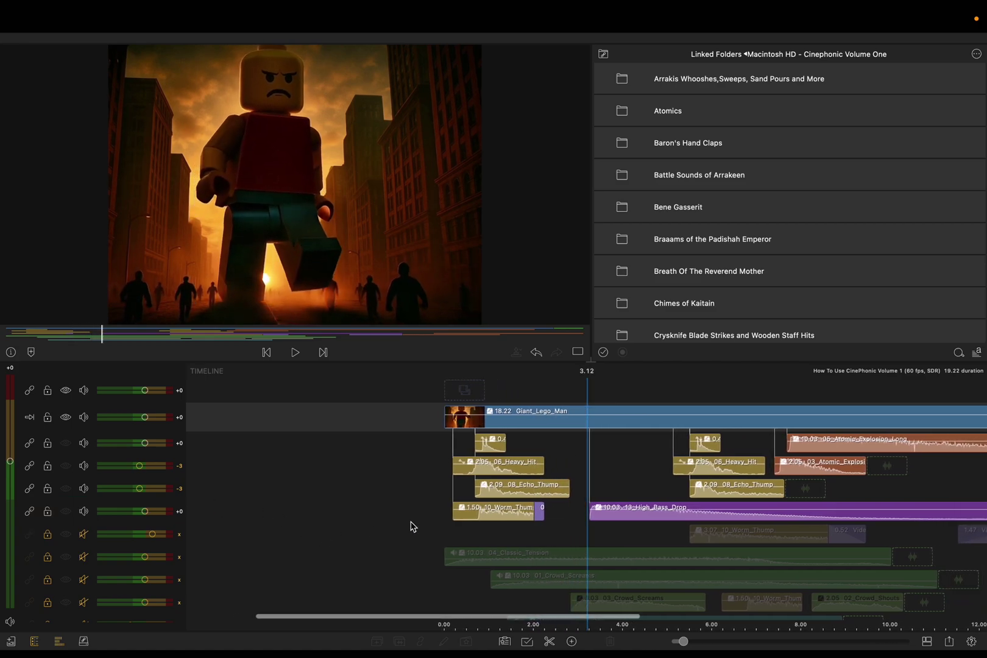
{"action": "scroll", "coordinate": [412, 527], "scroll_direction": "left", "scroll_amount": 3}
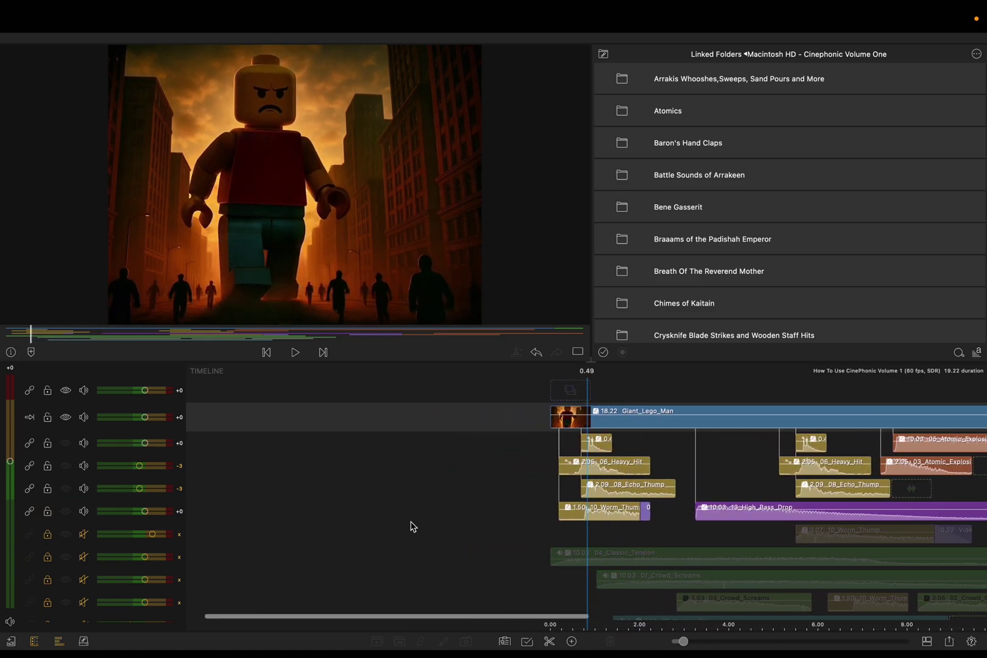
{"action": "scroll", "coordinate": [412, 527], "scroll_direction": "left", "scroll_amount": 1}
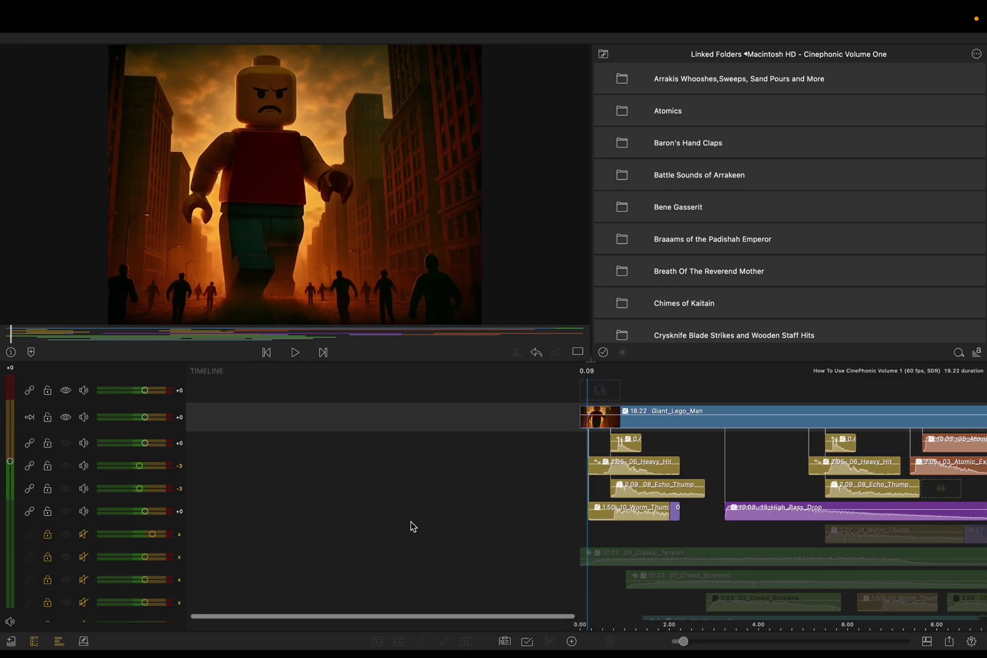
{"action": "key", "text": "space"}
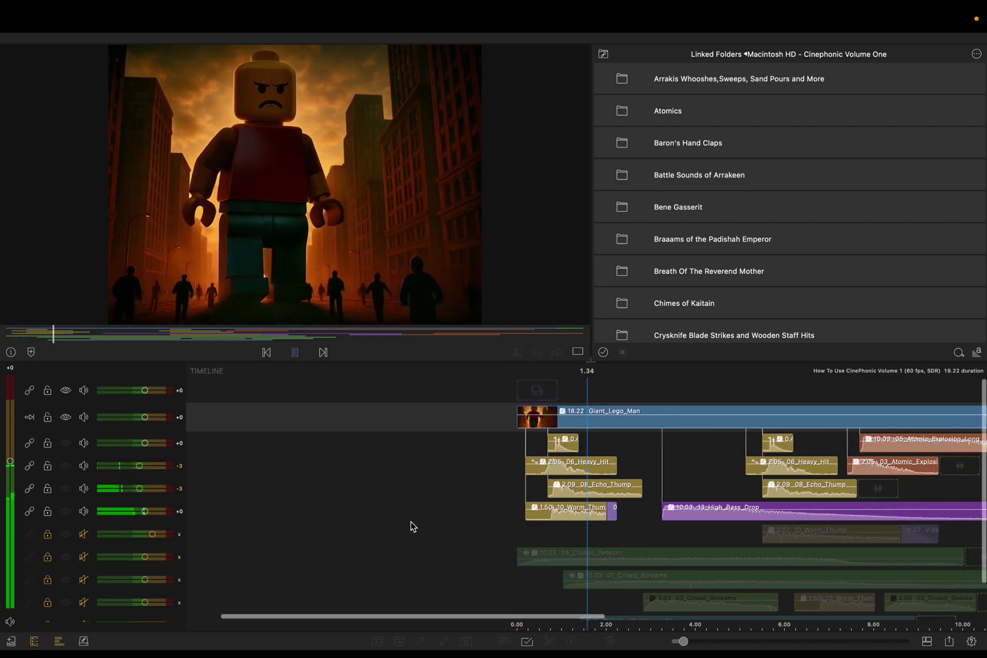
{"action": "key", "text": "space"}
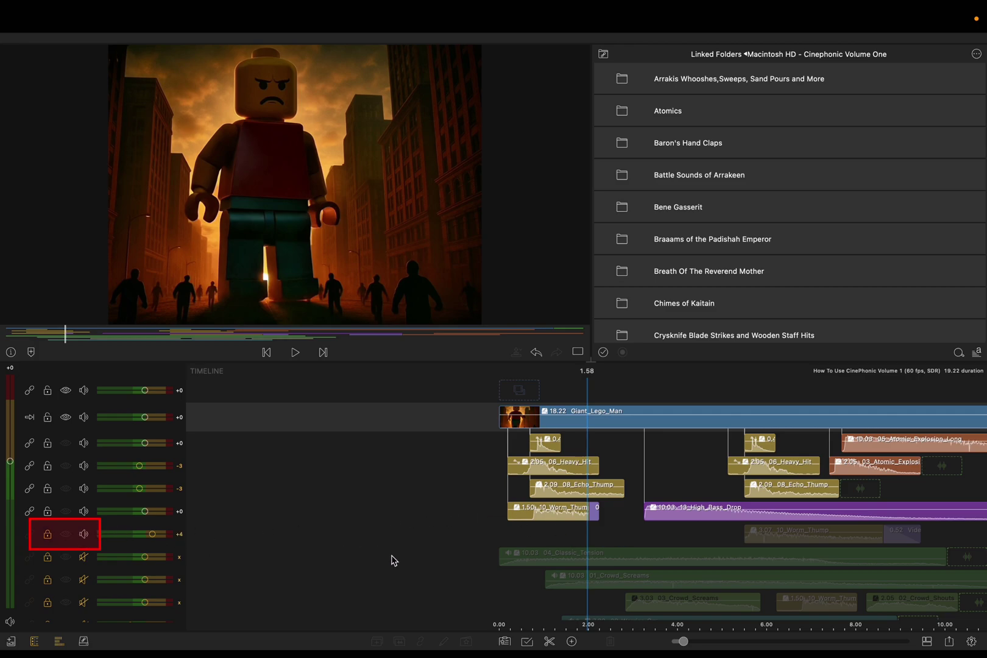
- Unlock the 10_Atomic_Wind track and play the timeline to hear it at +4
{"action": "left_click", "coordinate": [47, 534]}
{"action": "scroll", "coordinate": [611, 590], "scroll_direction": "right", "scroll_amount": 5}
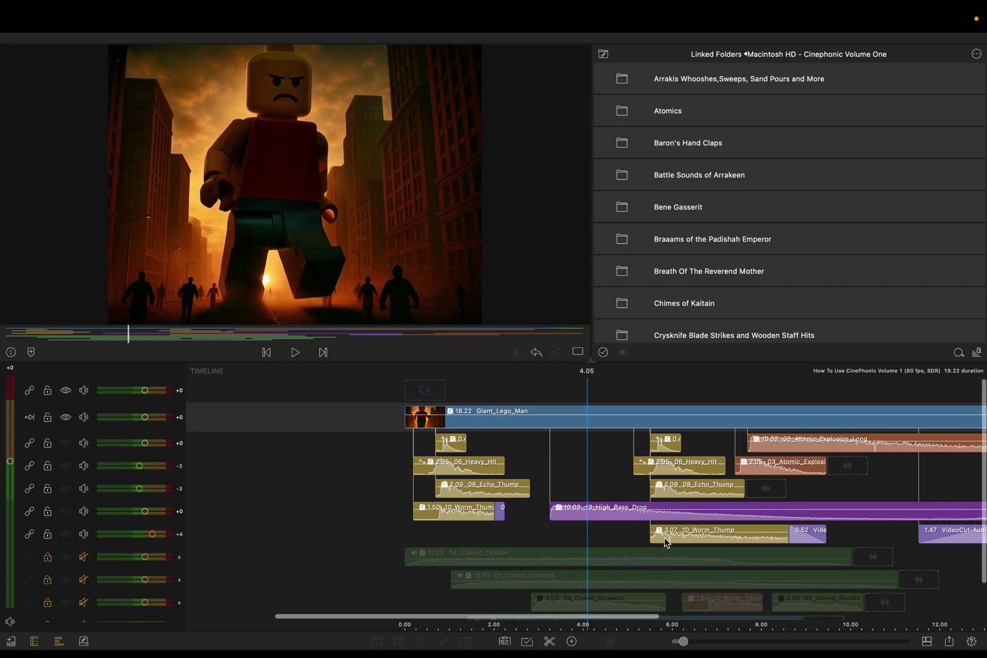
{"action": "scroll", "coordinate": [672, 541], "scroll_direction": "left", "scroll_amount": 3}
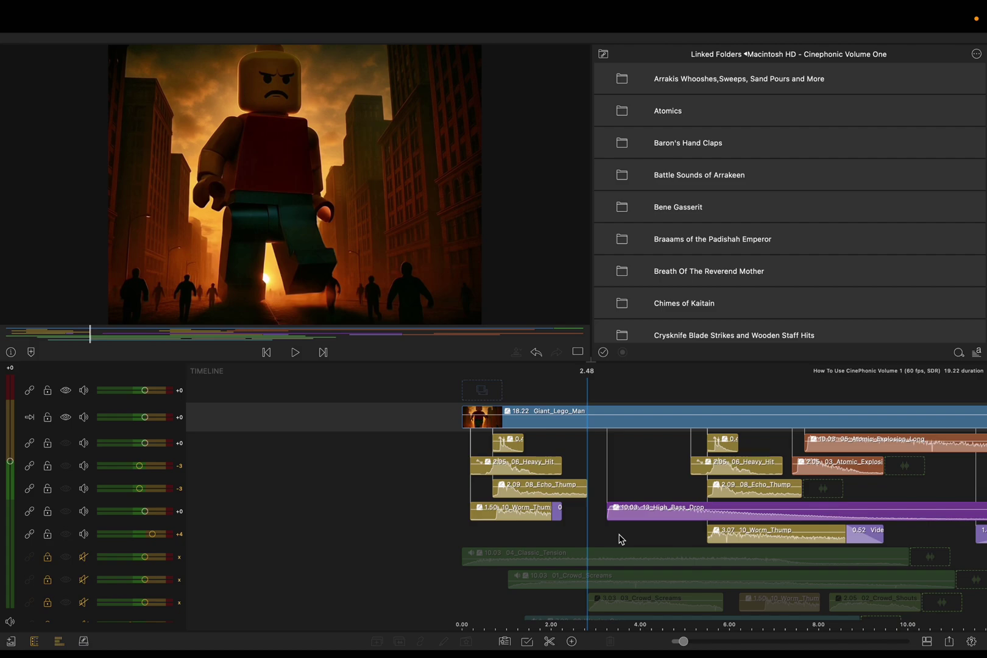
{"action": "key", "text": "space"}
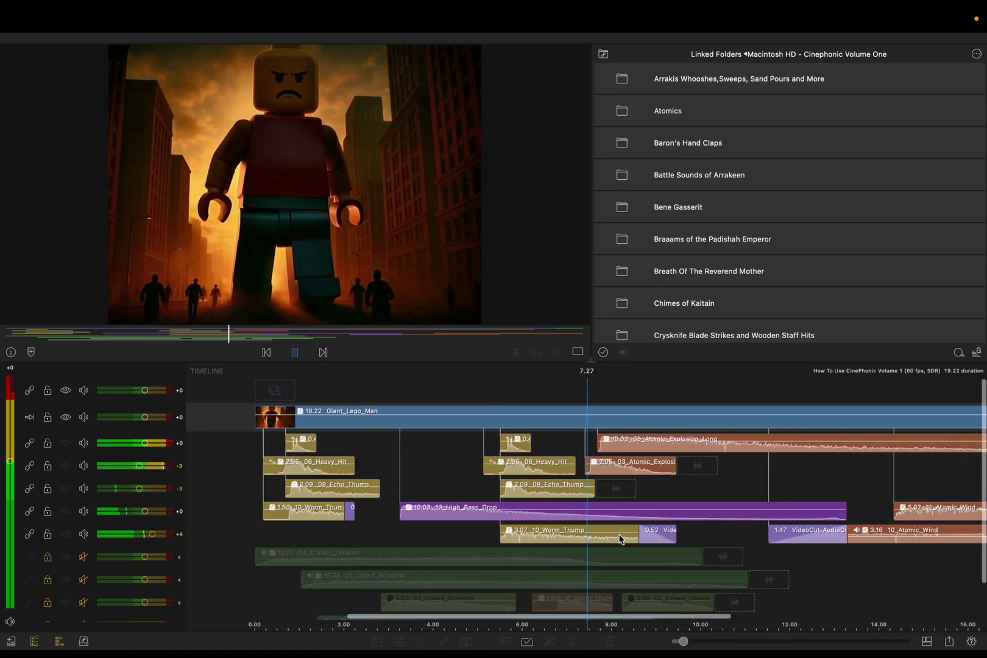
{"action": "key", "text": "space"}
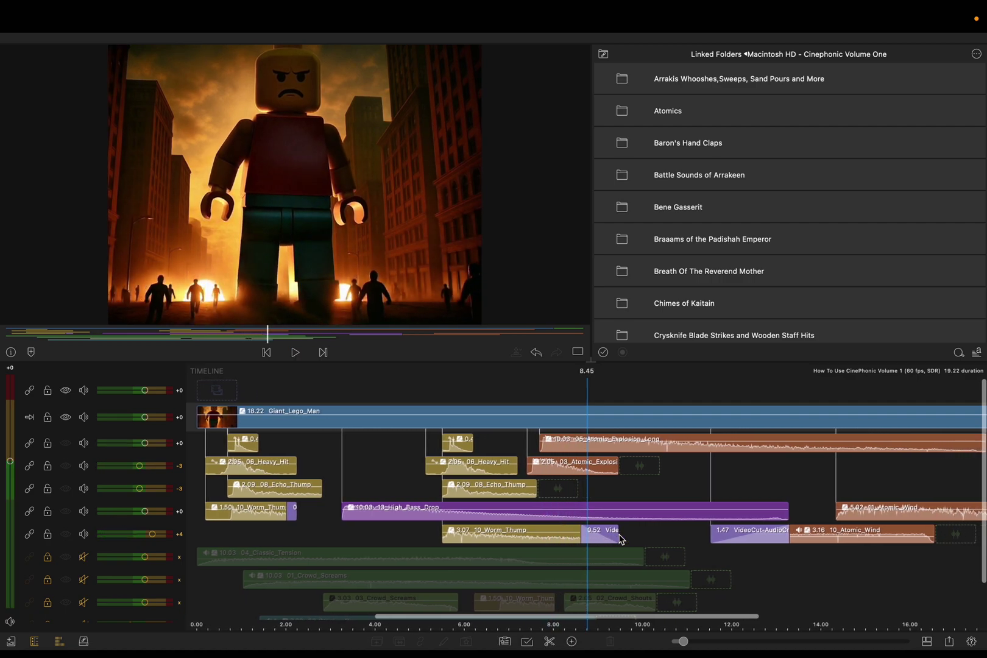
- Review the mix with J/K/L shuttle playback, then scroll back toward the start
{"action": "scroll", "coordinate": [620, 539], "scroll_direction": "right", "scroll_amount": 10}
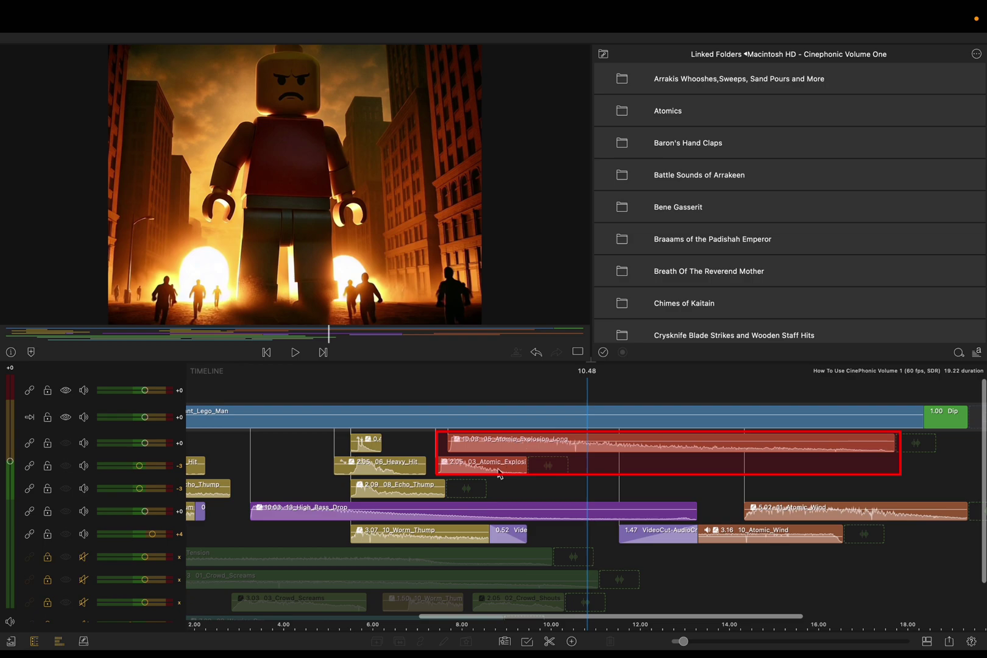
{"action": "scroll", "coordinate": [654, 502], "scroll_direction": "right", "scroll_amount": 4}
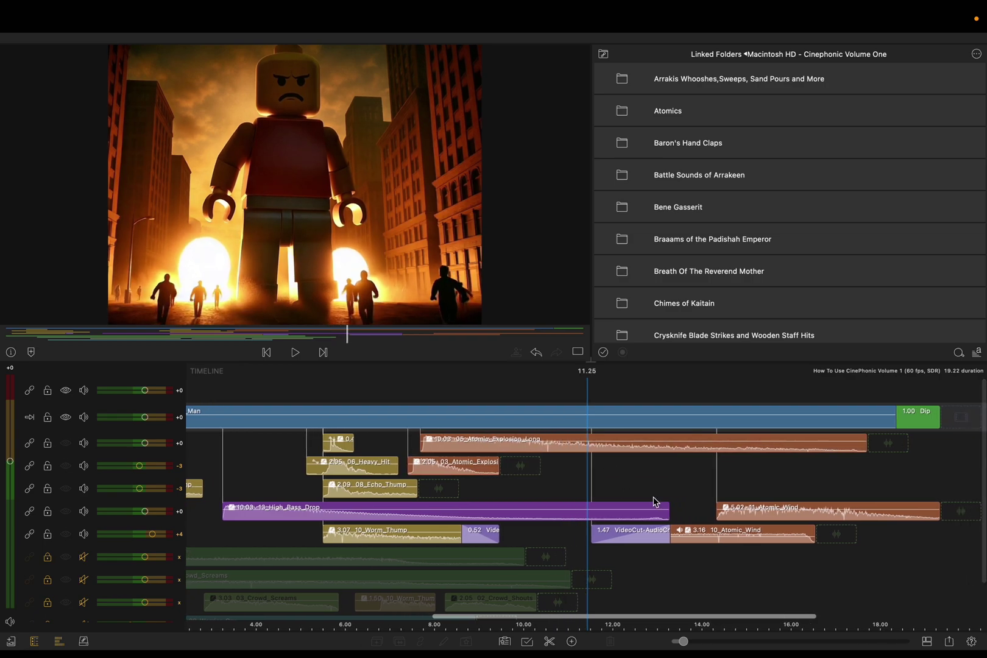
{"action": "scroll", "coordinate": [654, 501], "scroll_direction": "right", "scroll_amount": 3}
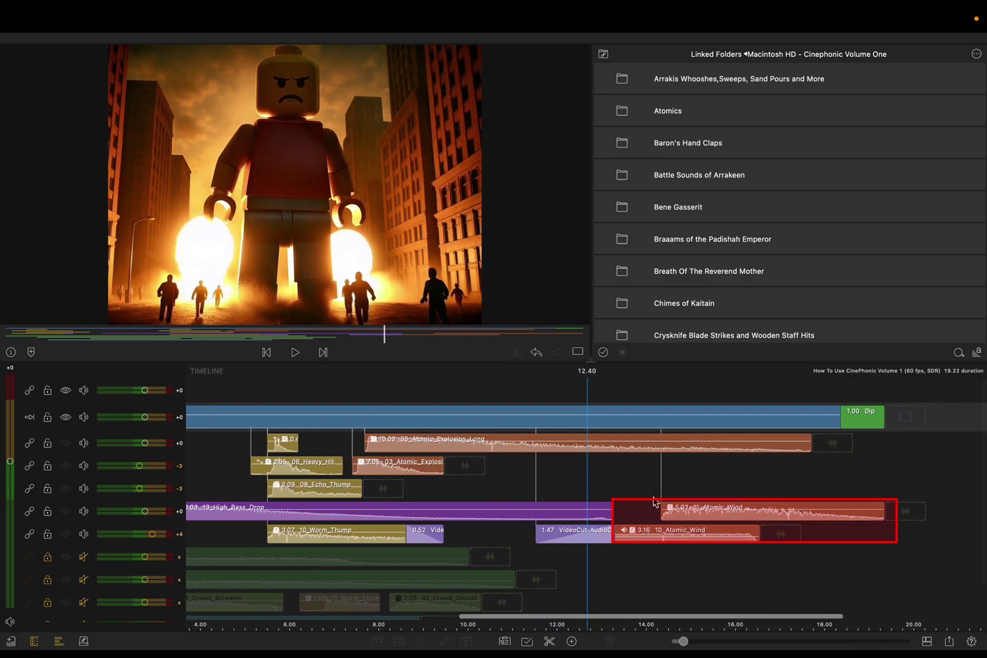
{"action": "scroll", "coordinate": [654, 502], "scroll_direction": "left", "scroll_amount": 1}
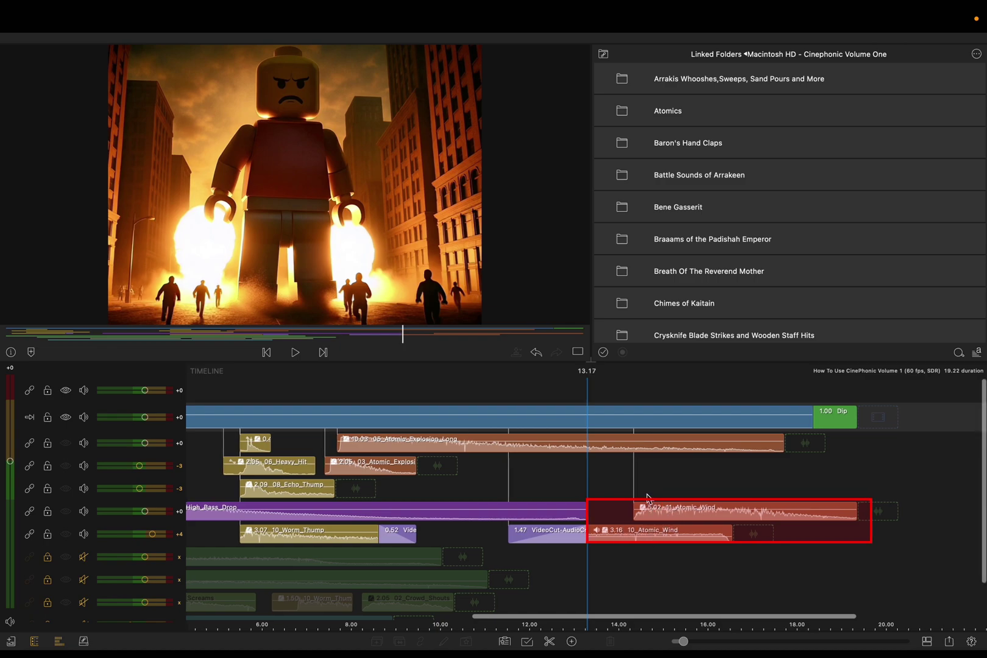
{"action": "scroll", "coordinate": [648, 498], "scroll_direction": "left", "scroll_amount": 2}
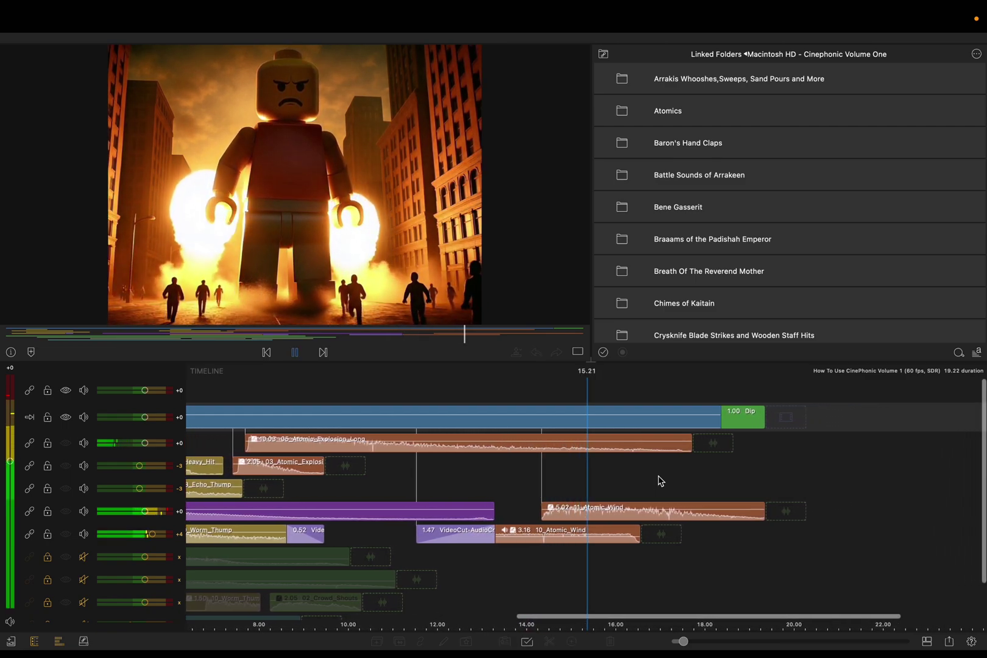
{"action": "key", "text": "j"}
{"action": "key", "text": "j"}
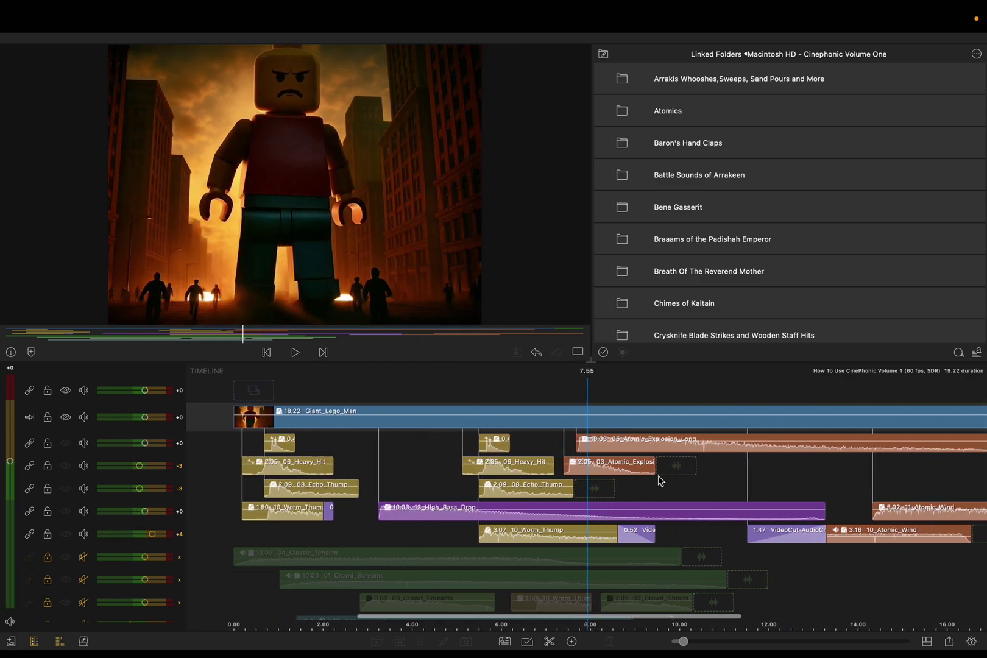
{"action": "key", "text": "k"}
{"action": "key", "text": "l"}
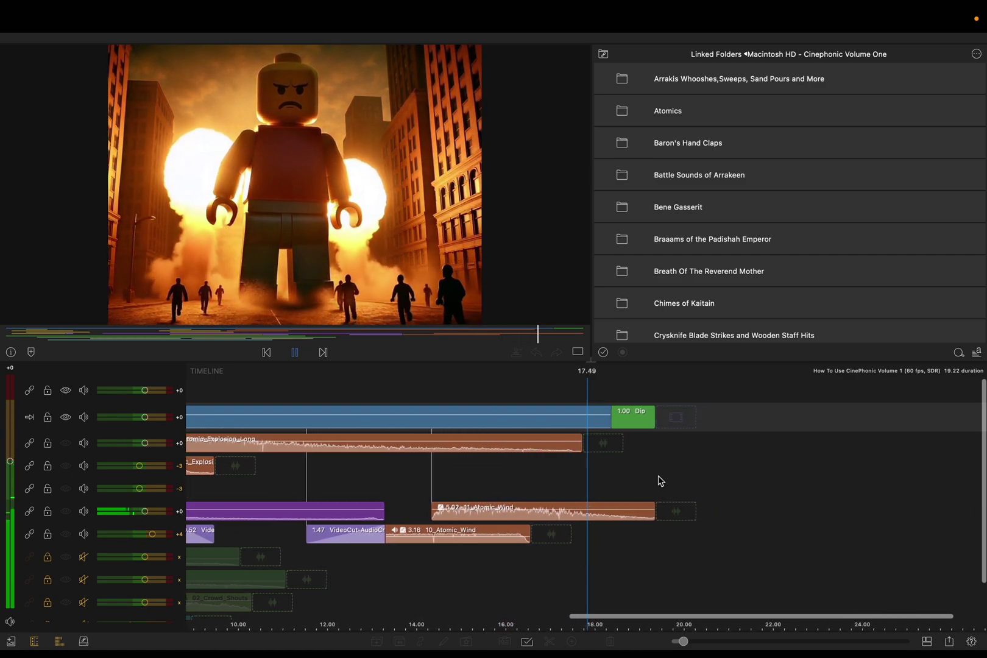
{"action": "key", "text": "space"}
{"action": "scroll", "coordinate": [660, 482], "scroll_direction": "left", "scroll_amount": 15}
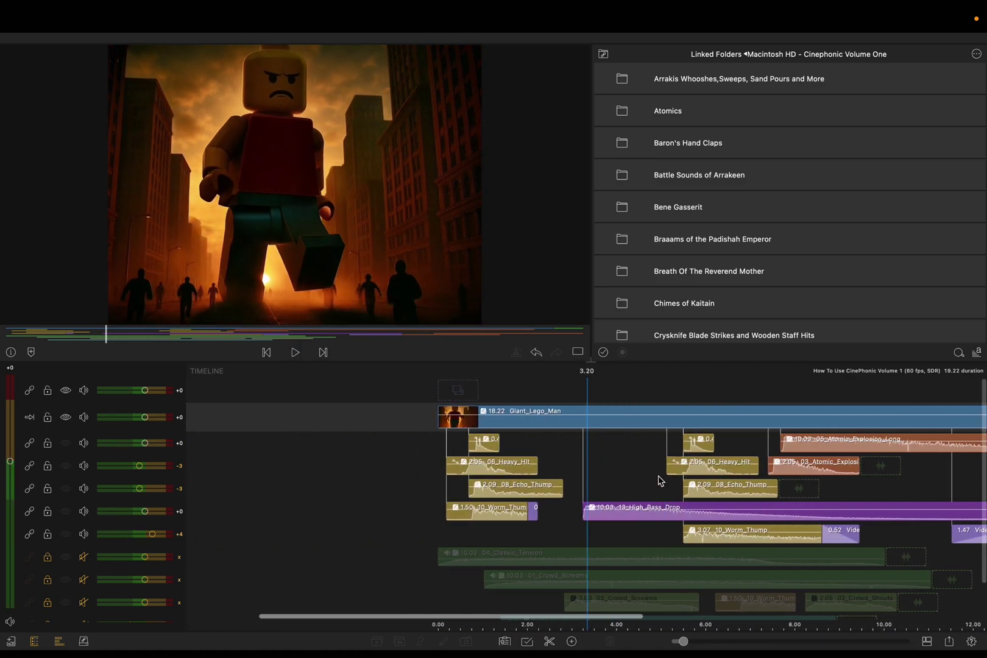
{"action": "scroll", "coordinate": [660, 482], "scroll_direction": "left", "scroll_amount": 5}
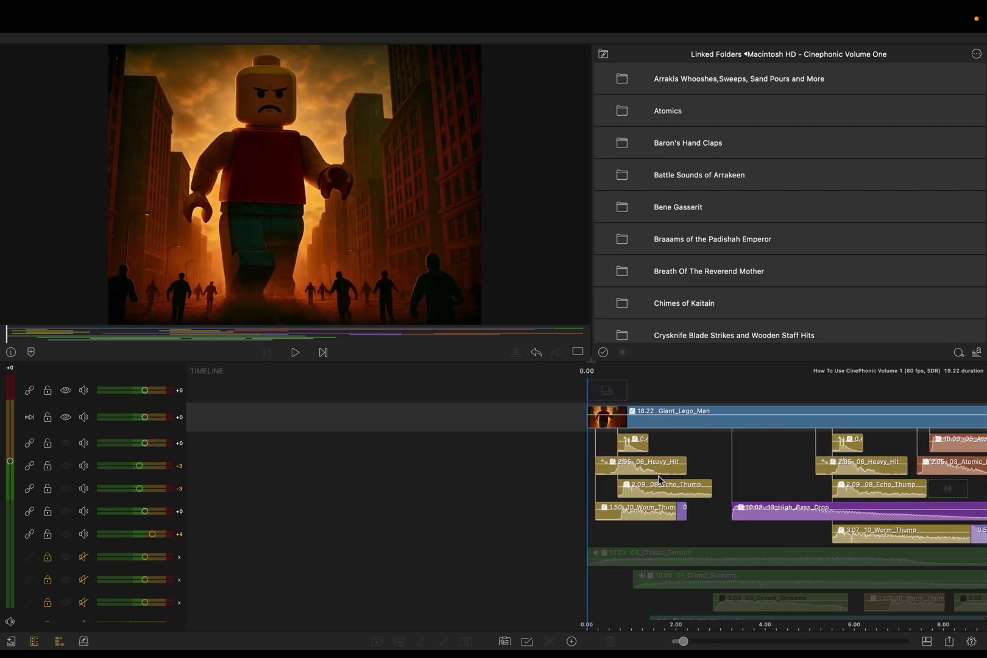
{"action": "left_click", "coordinate": [49, 557]}
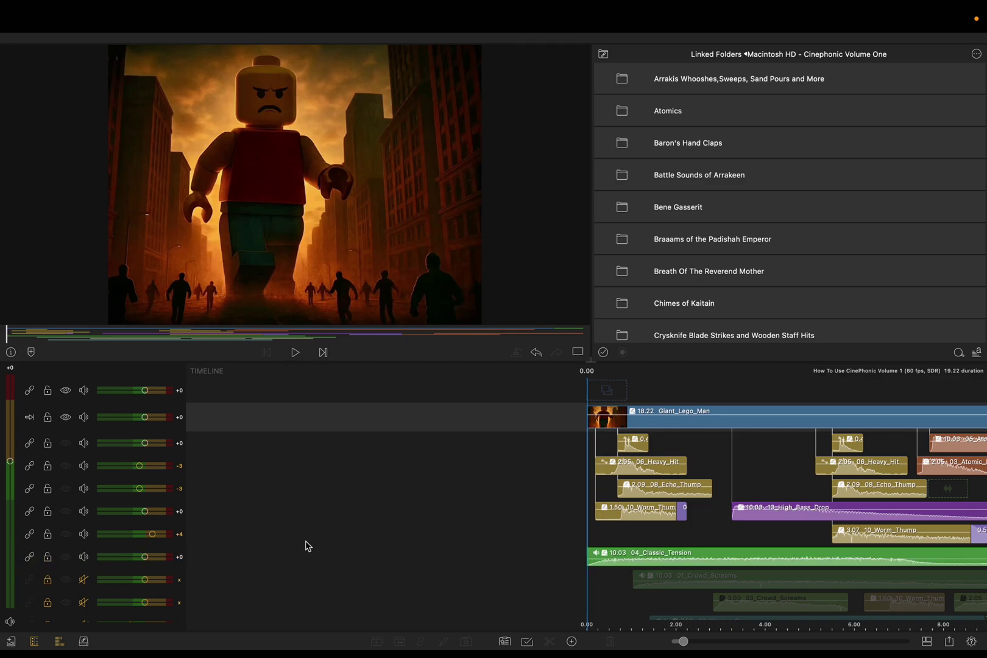
{"action": "key", "text": "space"}
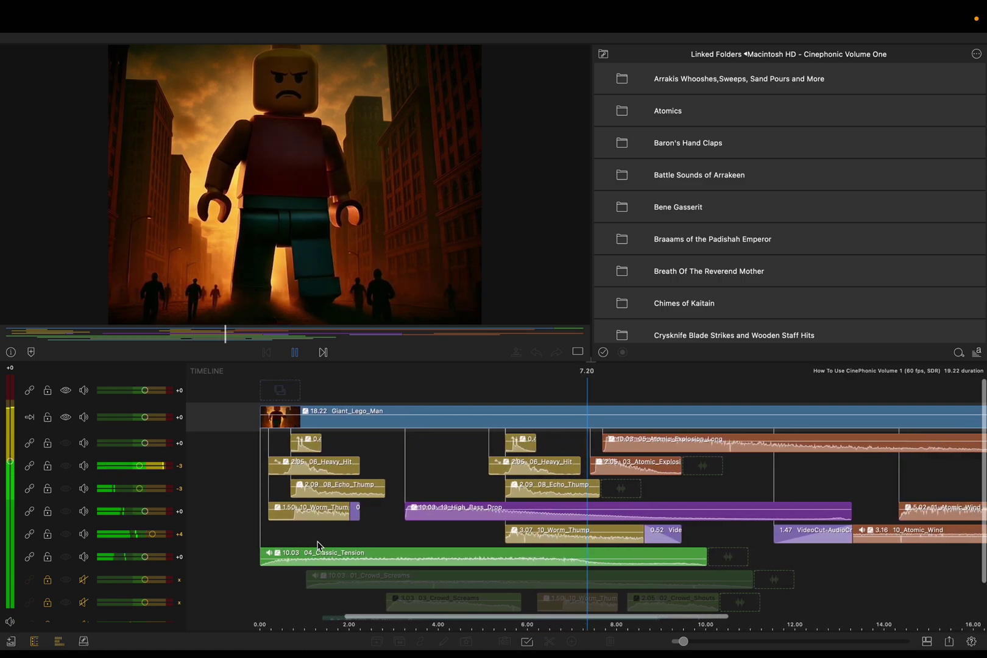
{"action": "key", "text": "space"}
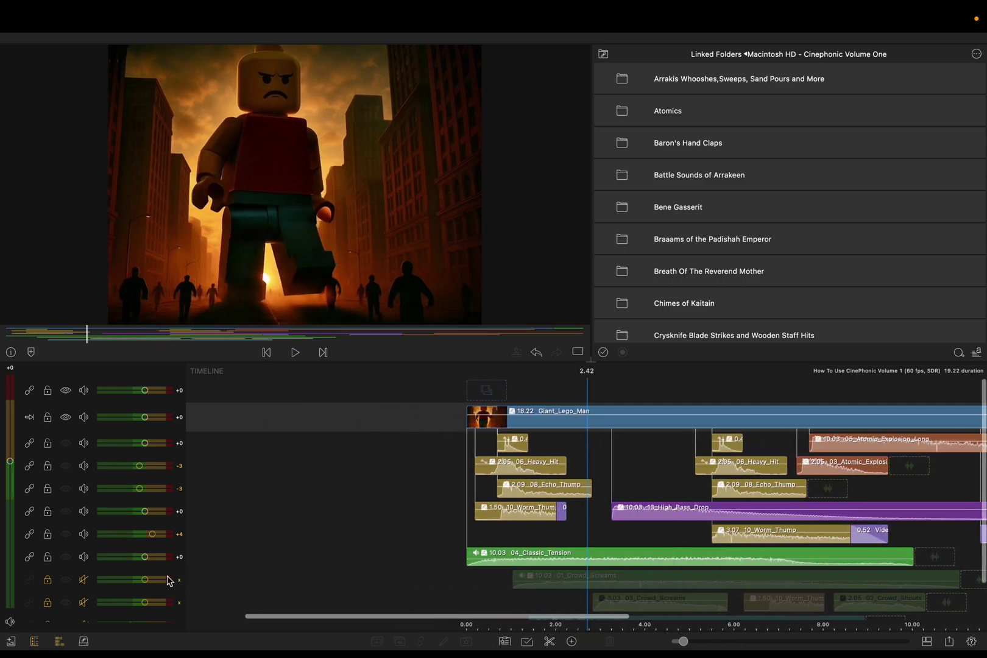
{"action": "left_click", "coordinate": [47, 580]}
{"action": "left_click", "coordinate": [83, 579]}
{"action": "scroll", "coordinate": [283, 578], "scroll_direction": "down", "scroll_amount": 3}
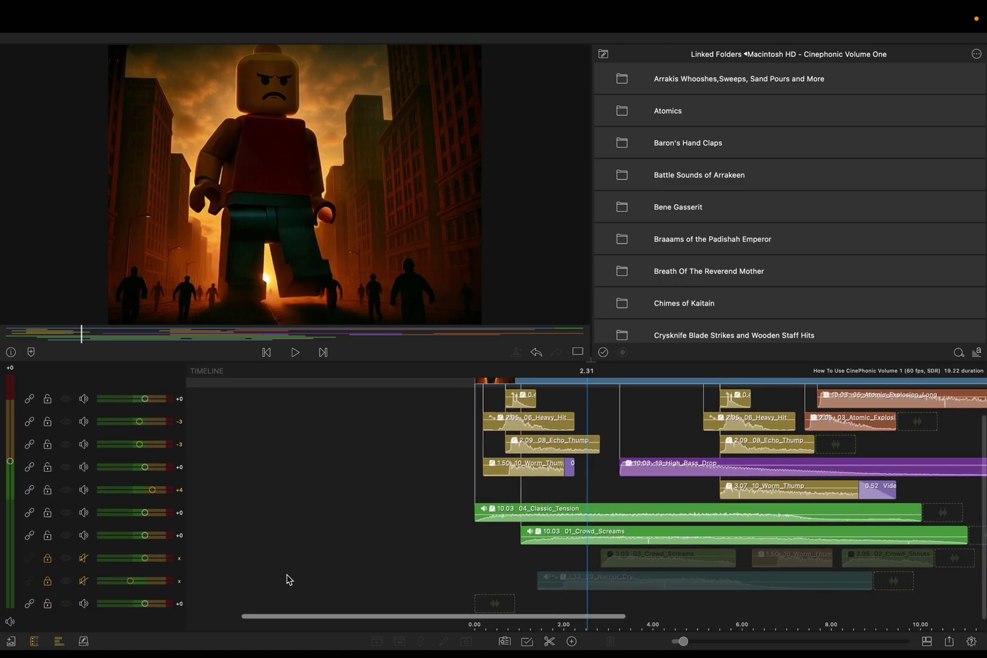
{"action": "key", "text": "Home"}
{"action": "key", "text": "space"}
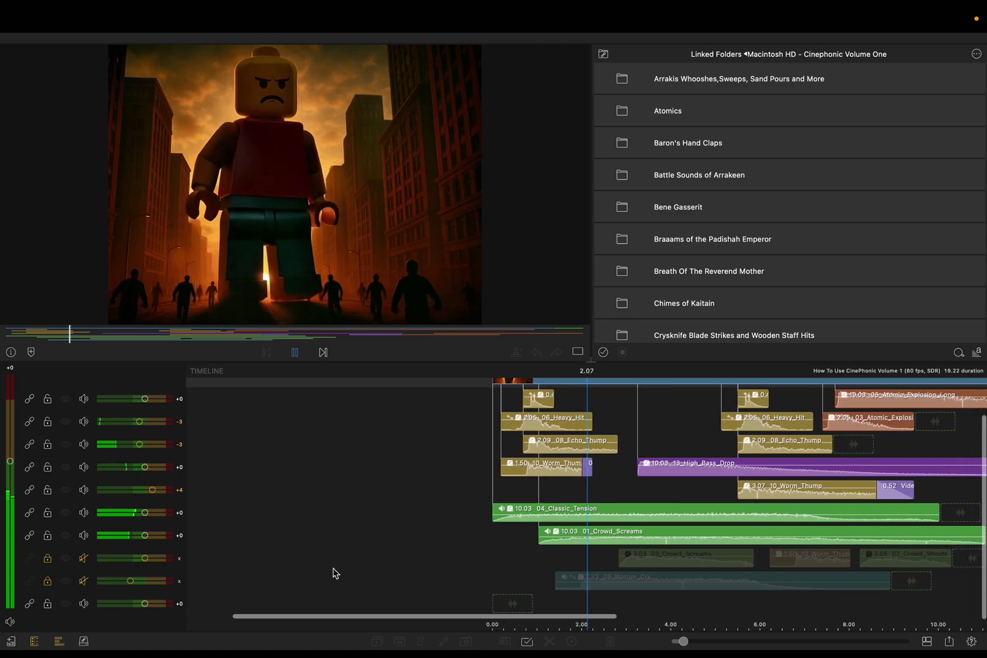
{"action": "key", "text": "space"}
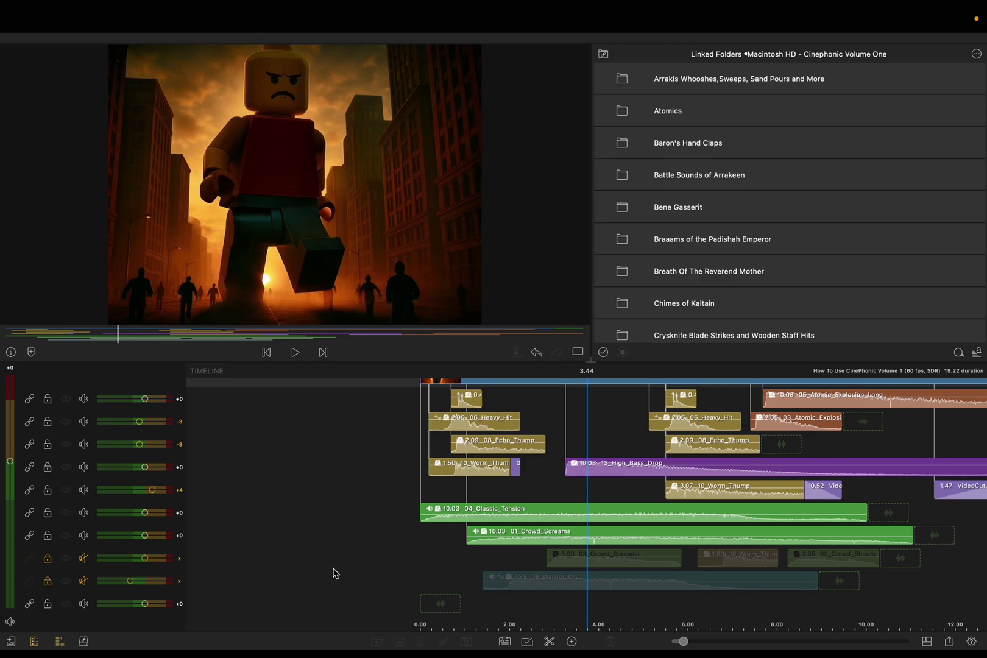
{"action": "scroll", "coordinate": [334, 573], "scroll_direction": "left", "scroll_amount": 10}
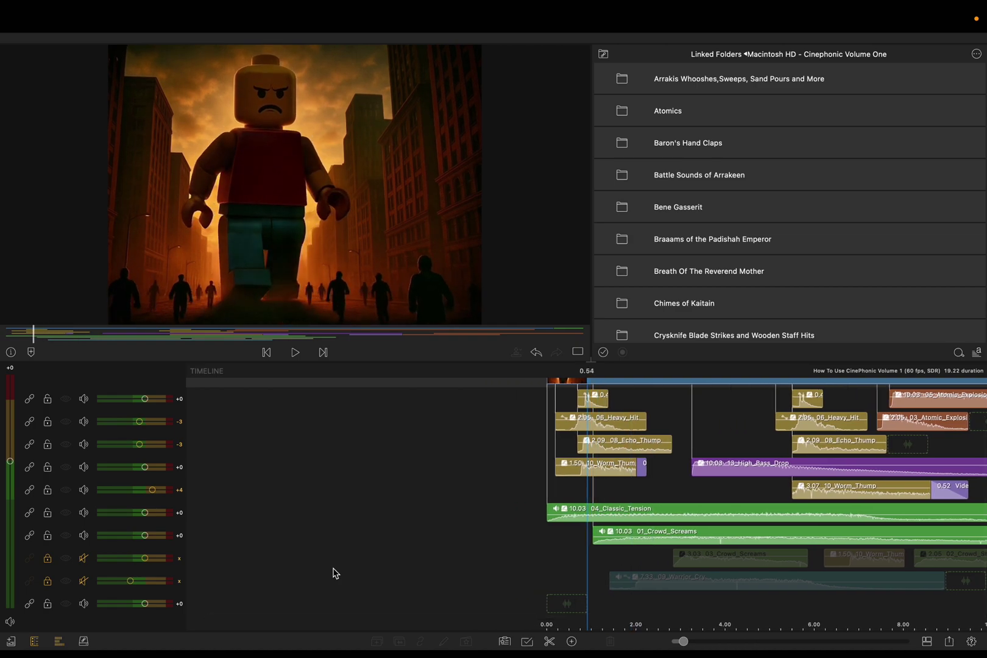
{"action": "scroll", "coordinate": [334, 573], "scroll_direction": "left", "scroll_amount": 2}
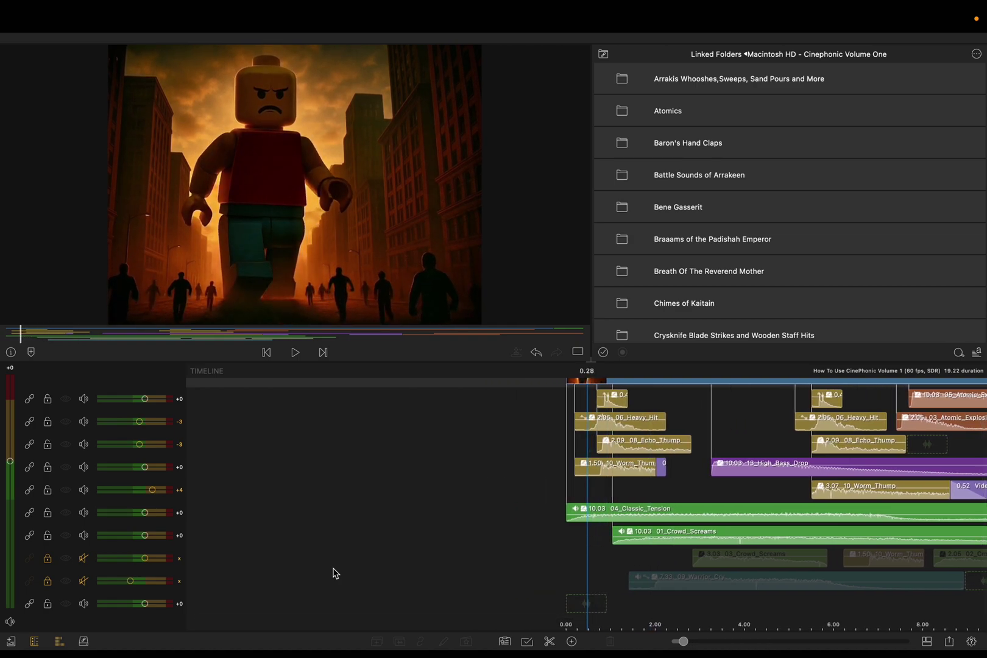
{"action": "key", "text": "space"}
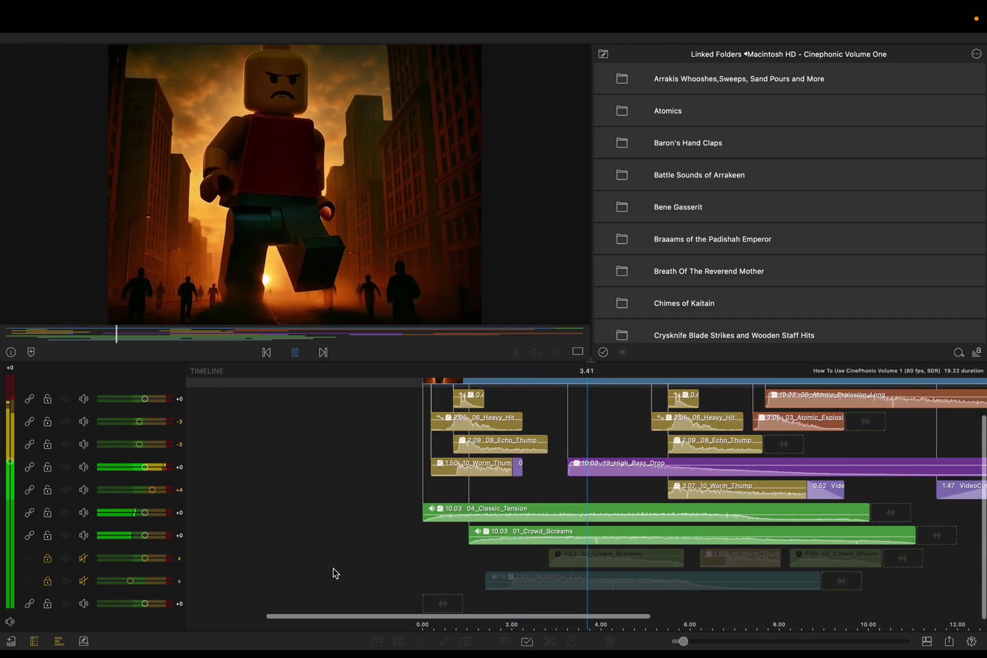
{"action": "key", "text": "space"}
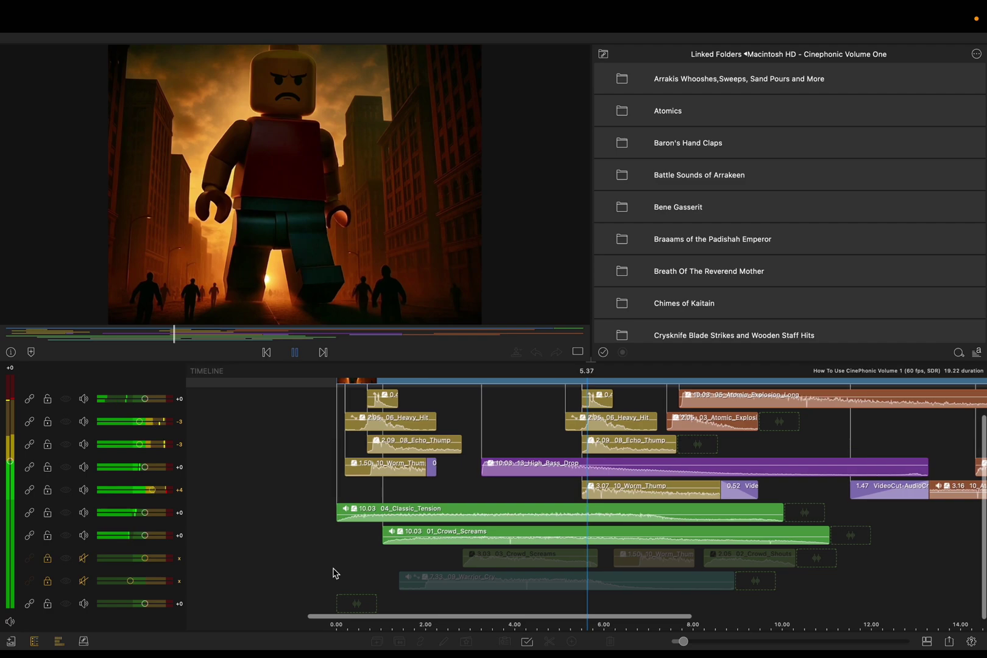
- Unmute the 03_Crowd_Screams and 02_Crowd_Shouts track and preview it in playback
{"action": "left_click", "coordinate": [84, 558]}
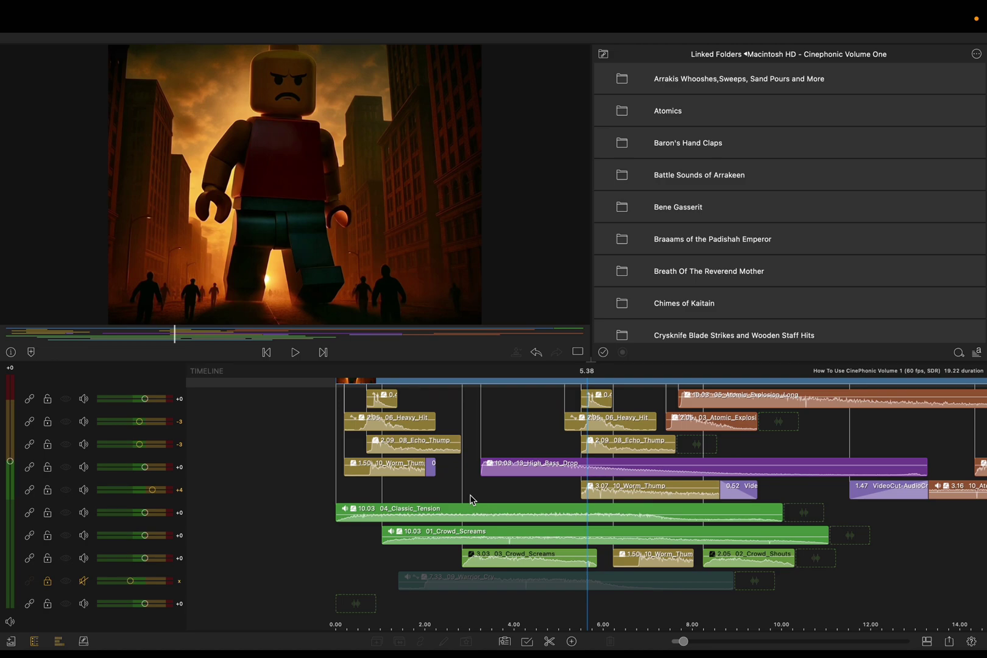
{"action": "scroll", "coordinate": [470, 499], "scroll_direction": "left", "scroll_amount": 5}
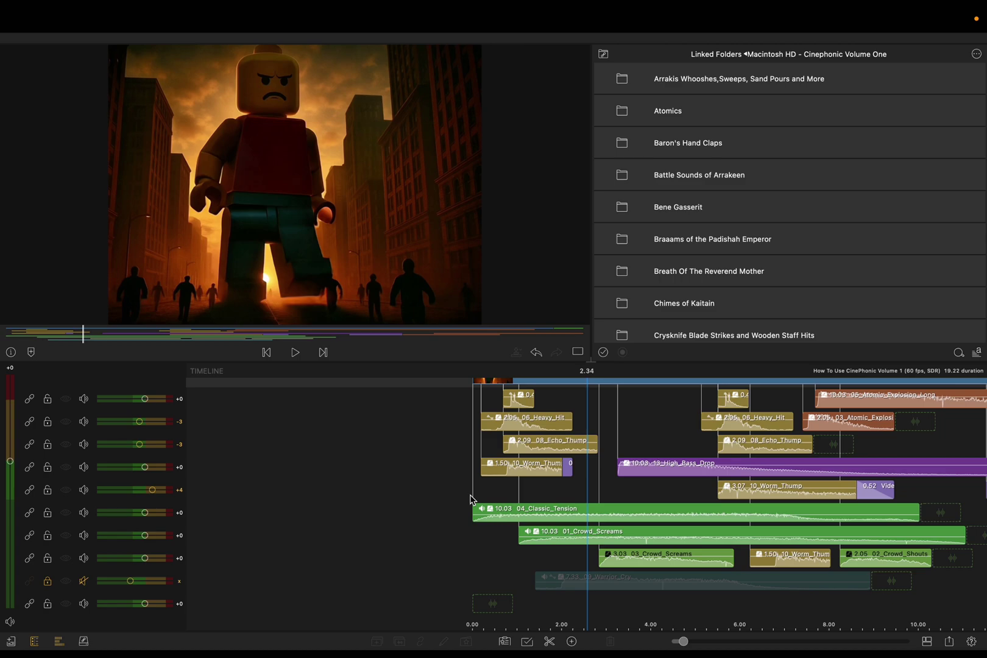
{"action": "key", "text": "space"}
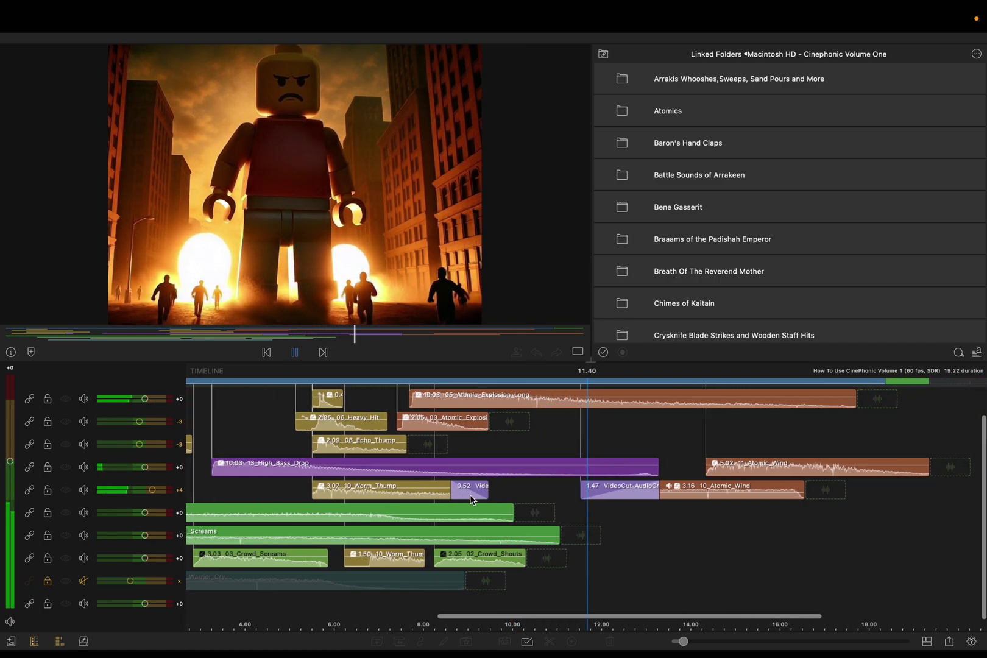
{"action": "scroll", "coordinate": [471, 500], "scroll_direction": "left", "scroll_amount": 5}
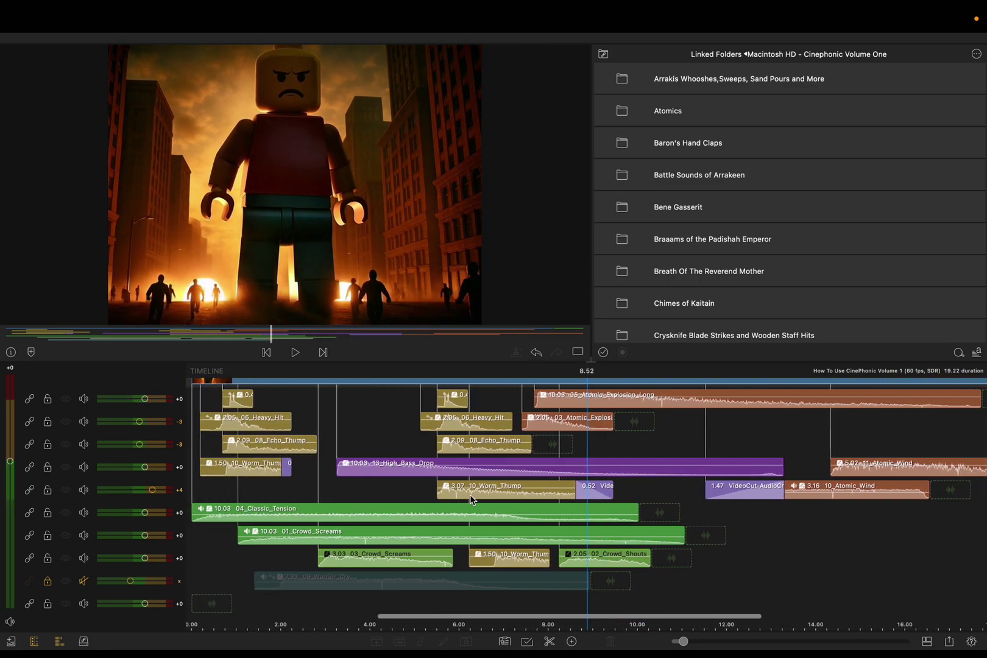
{"action": "scroll", "coordinate": [471, 499], "scroll_direction": "left", "scroll_amount": 4}
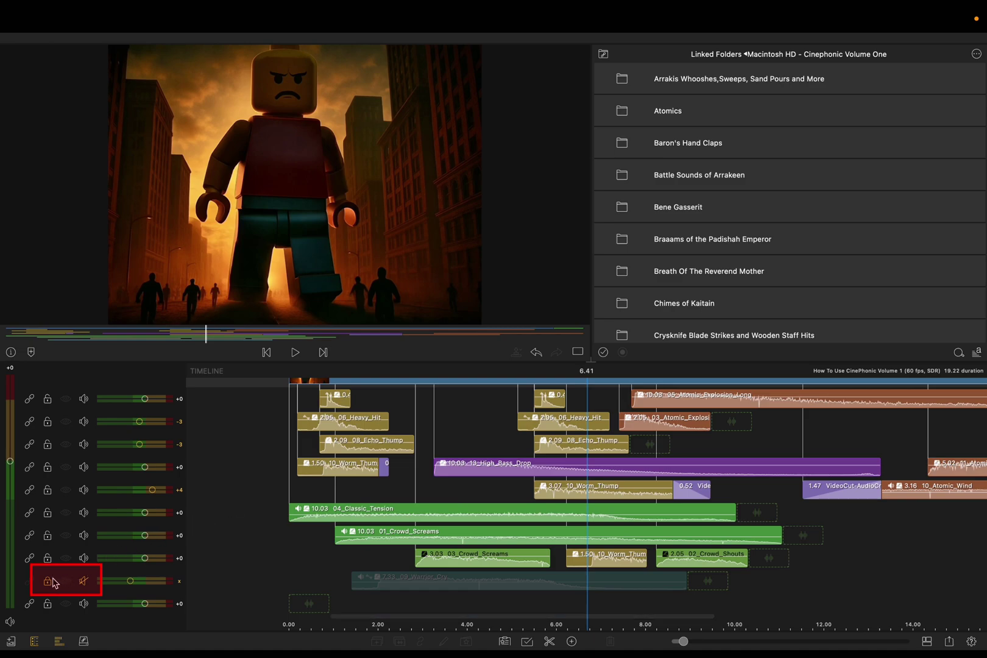
- Unmute the 09_Warrior_Cry track at -9 and replay the sequence from the start
{"action": "left_click", "coordinate": [83, 580]}
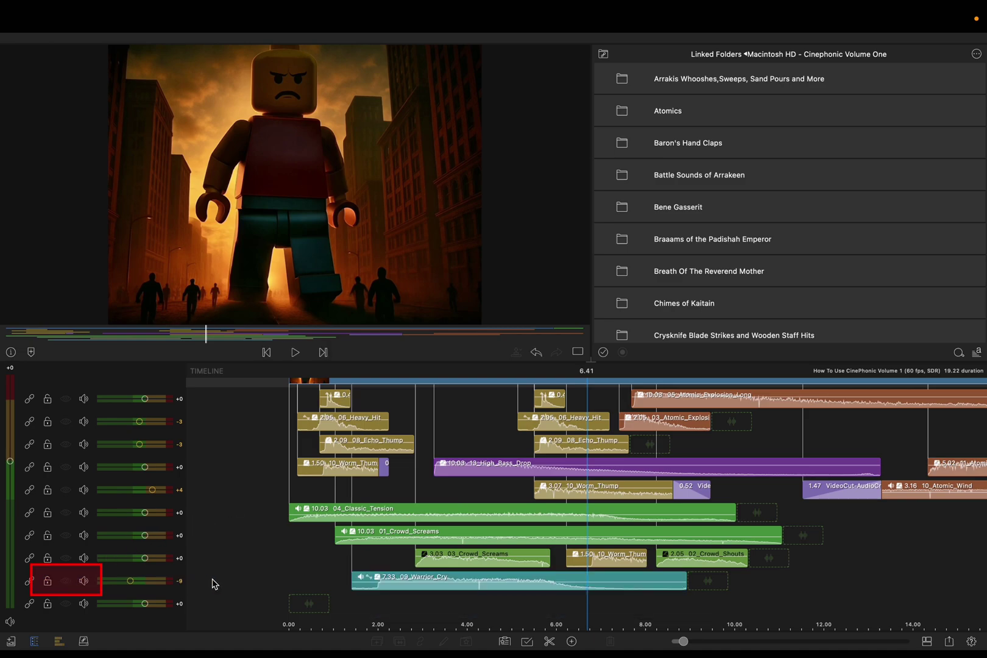
{"action": "scroll", "coordinate": [212, 584], "scroll_direction": "left", "scroll_amount": 10}
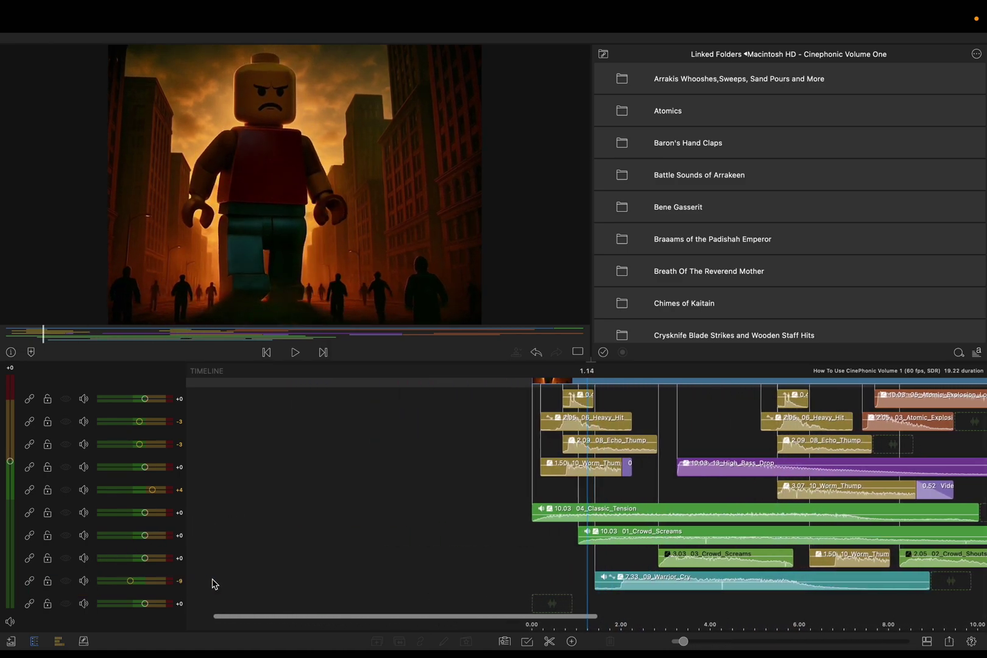
{"action": "scroll", "coordinate": [212, 584], "scroll_direction": "left", "scroll_amount": 2}
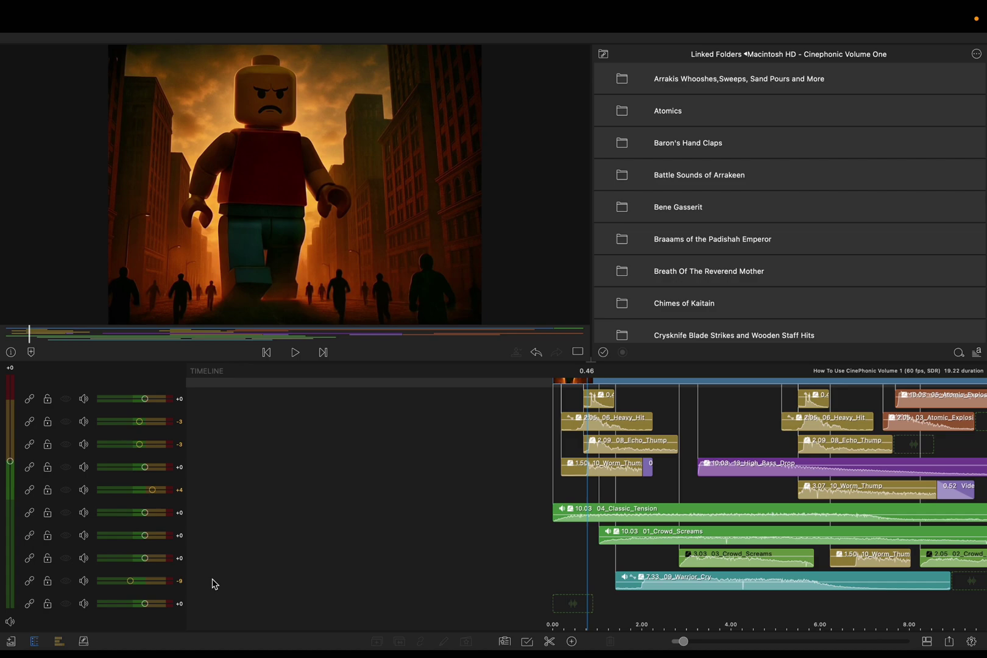
{"action": "key", "text": "space"}
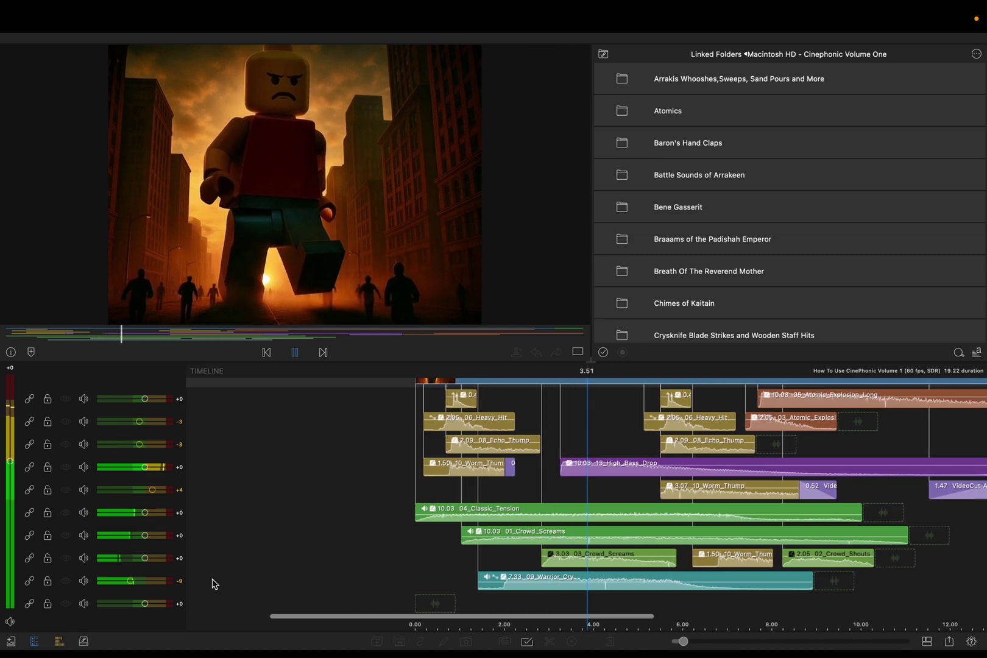
{"action": "key", "text": "space"}
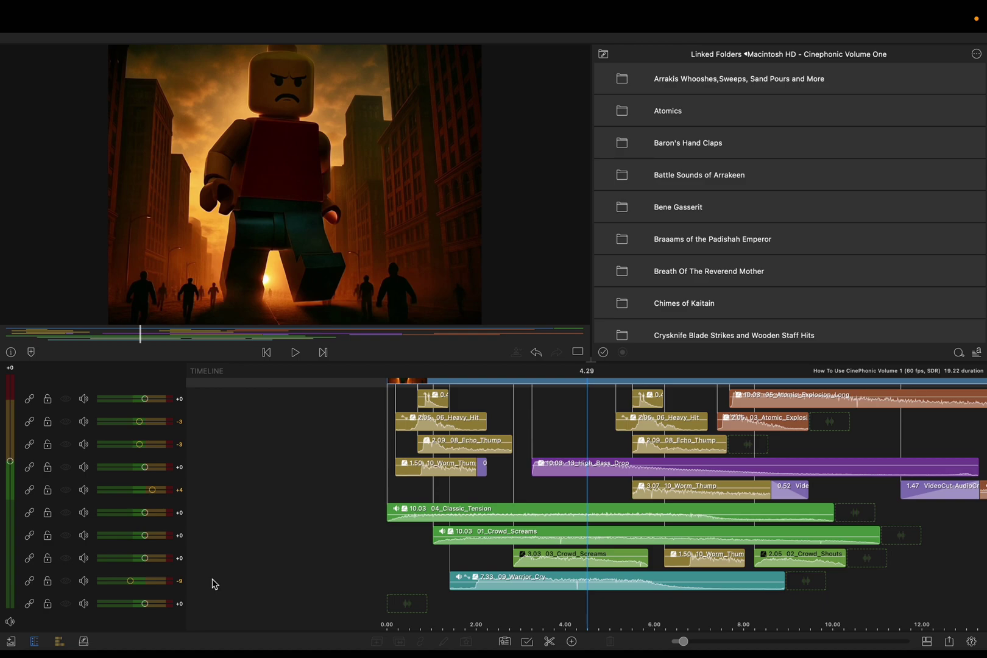
{"action": "key", "text": "Home"}
{"action": "key", "text": "space"}
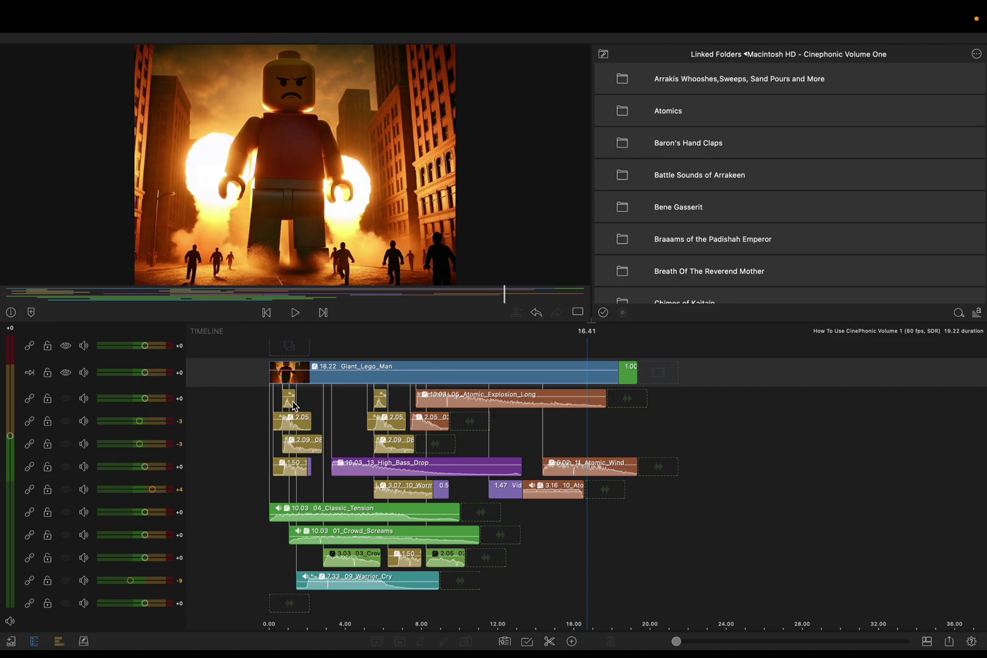
{"action": "left_click", "coordinate": [293, 406]}
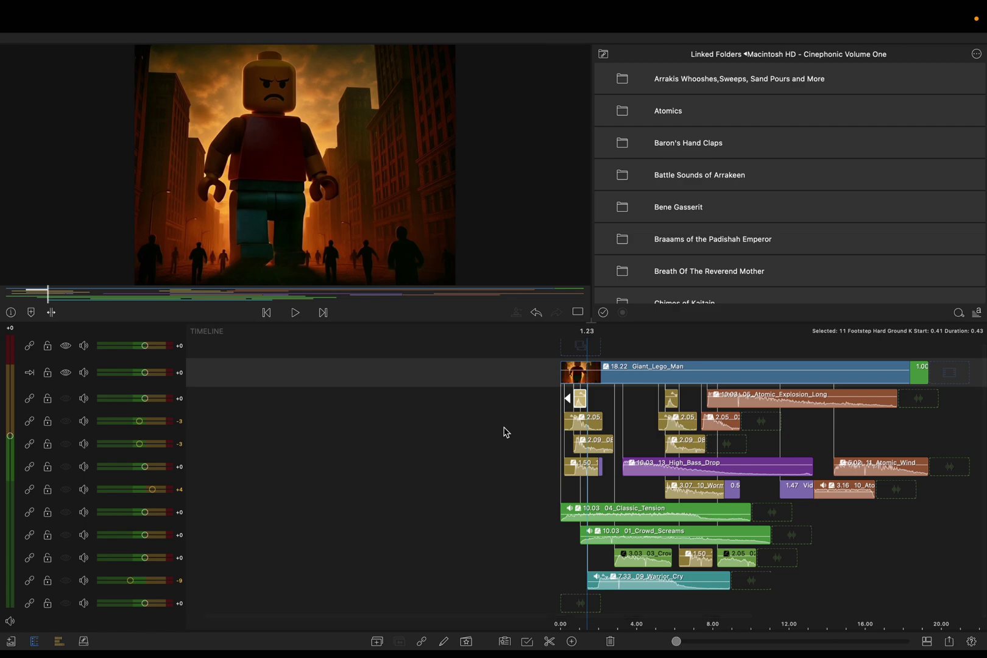
{"action": "key", "text": "e"}
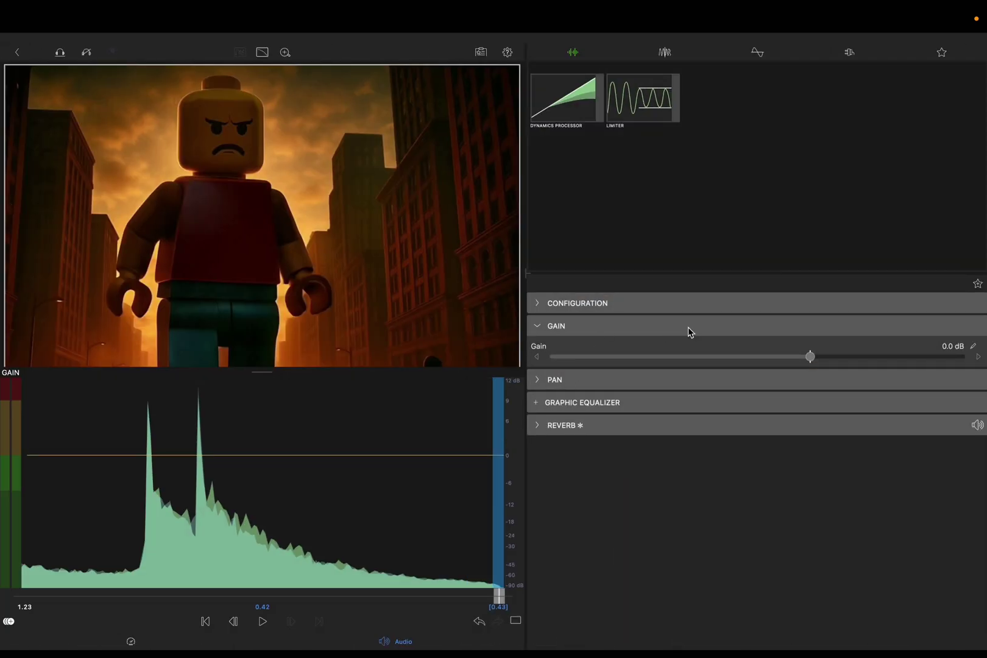
{"action": "left_click", "coordinate": [668, 426]}
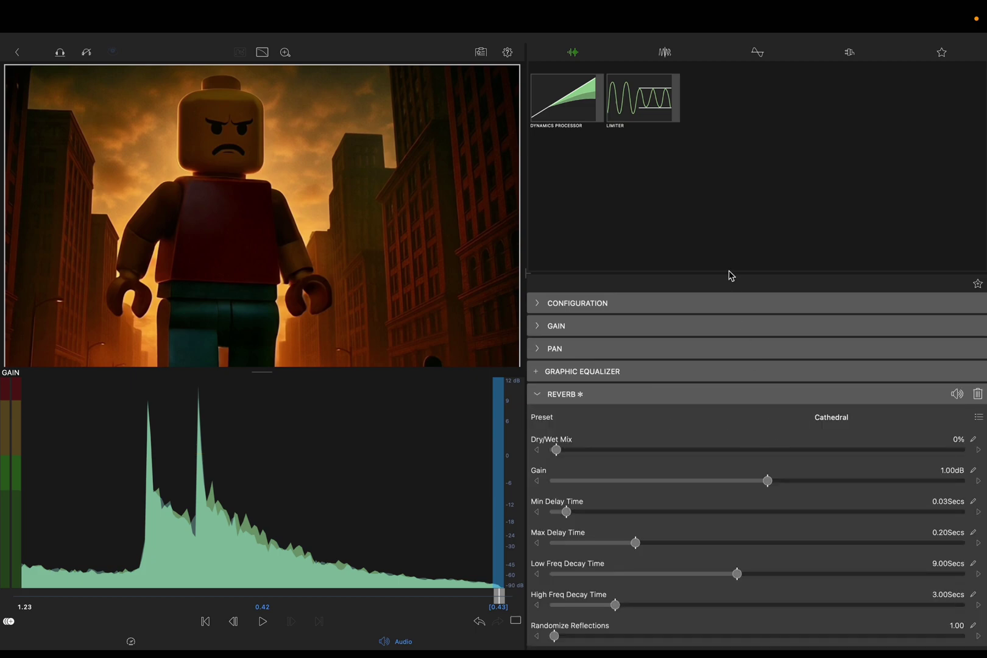
{"action": "left_click", "coordinate": [672, 54]}
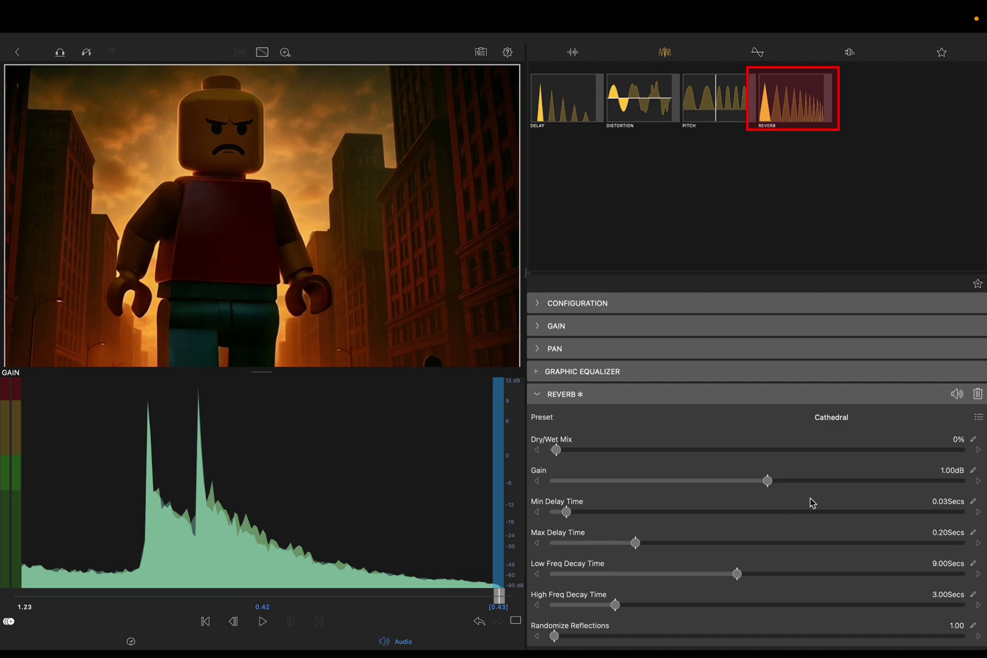
{"action": "left_click", "coordinate": [886, 424]}
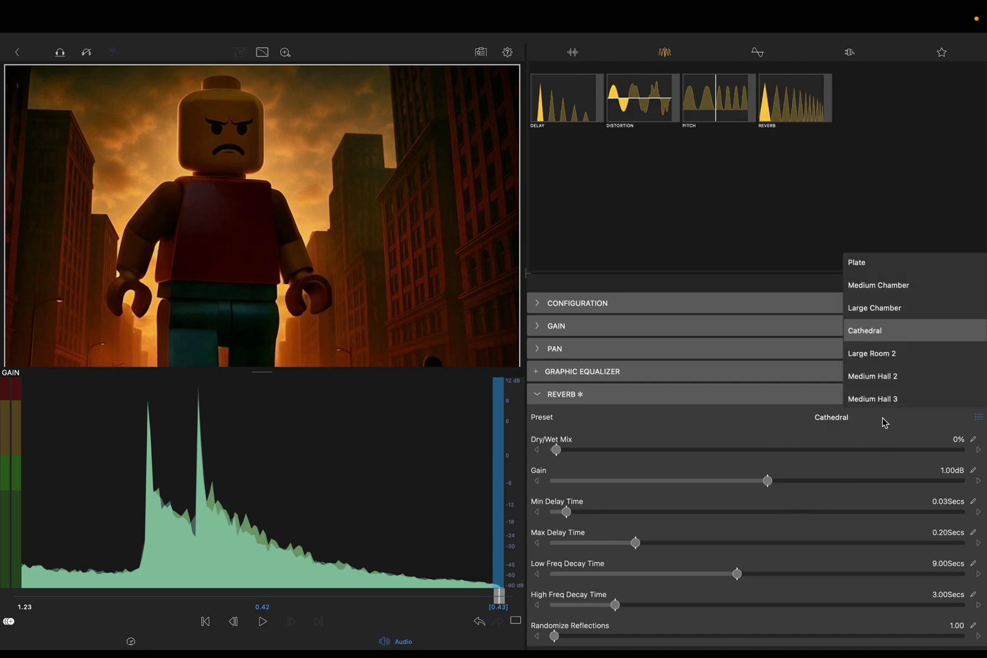
{"action": "left_click", "coordinate": [886, 424]}
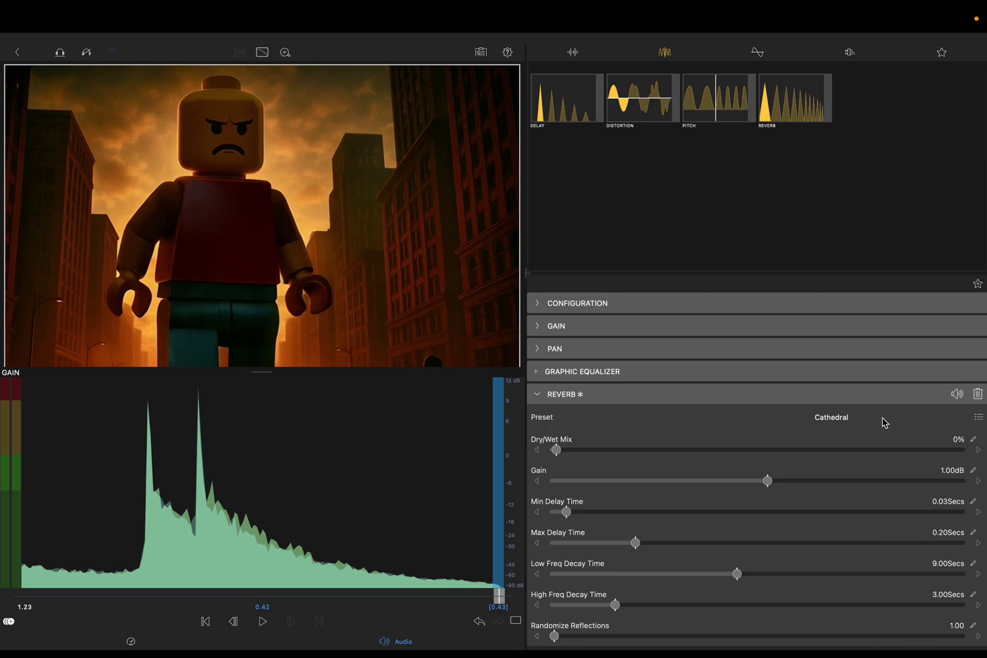
{"action": "left_click", "coordinate": [17, 52]}
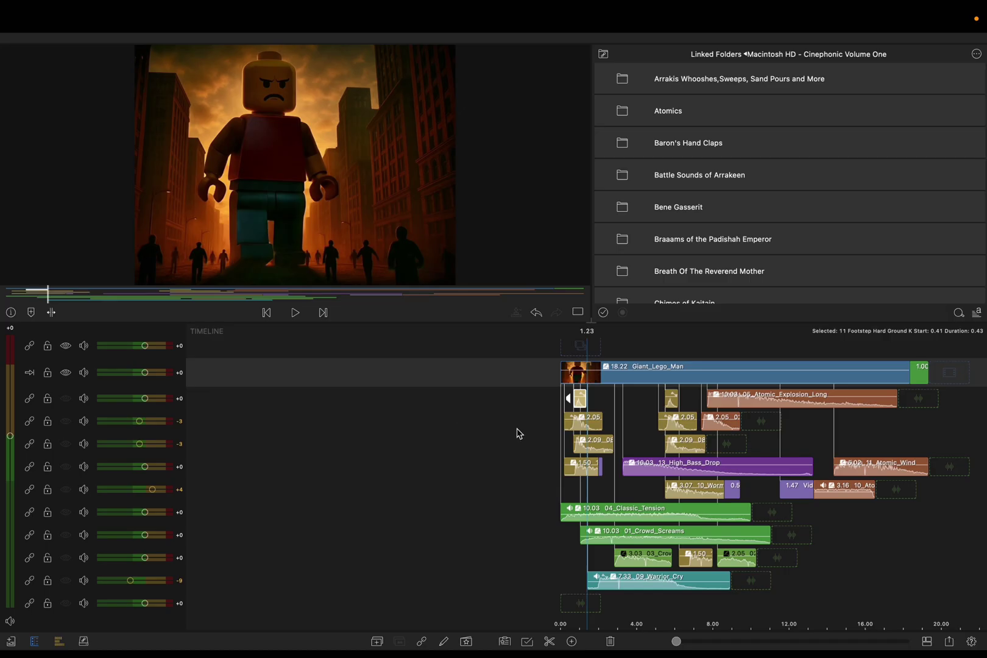
{"action": "scroll", "coordinate": [544, 472], "scroll_direction": "right", "scroll_amount": 5}
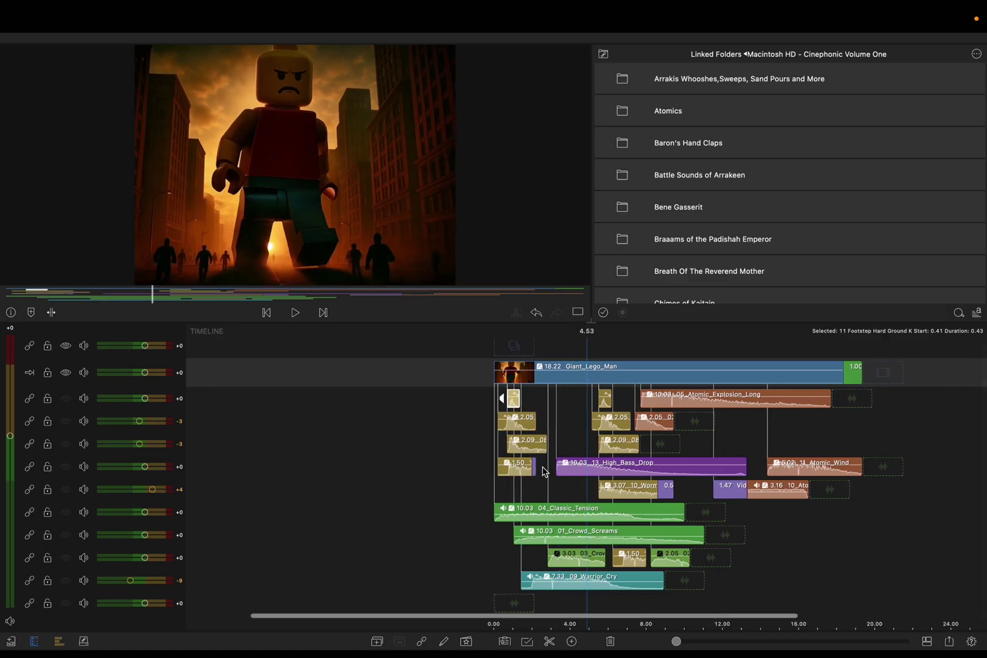
{"action": "left_click", "coordinate": [615, 350]}
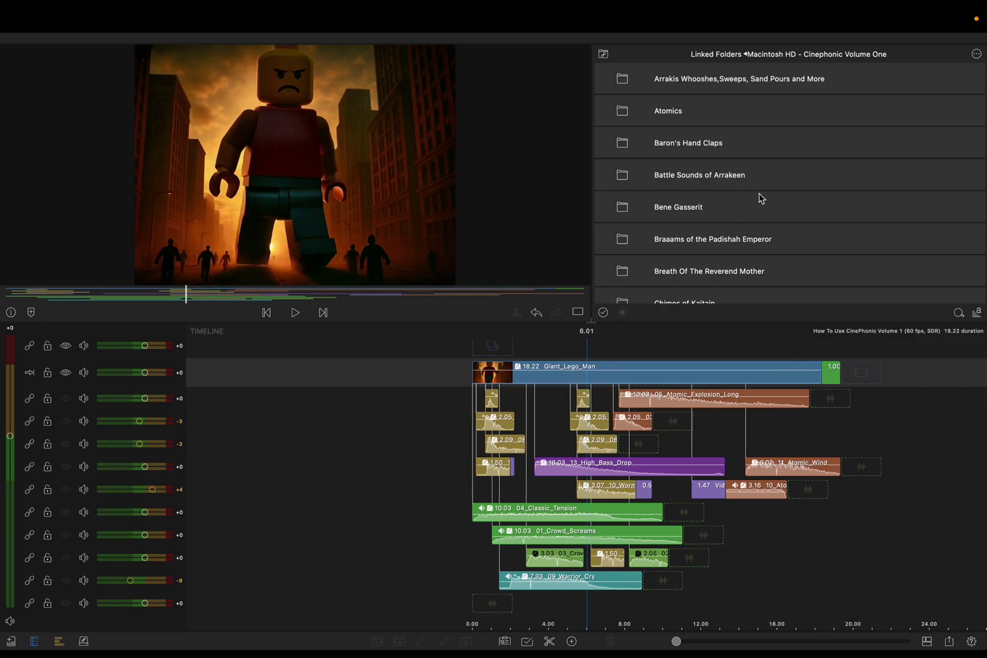
{"action": "scroll", "coordinate": [761, 197], "scroll_direction": "down", "scroll_amount": 5}
{"action": "scroll", "coordinate": [760, 196], "scroll_direction": "down", "scroll_amount": 6}
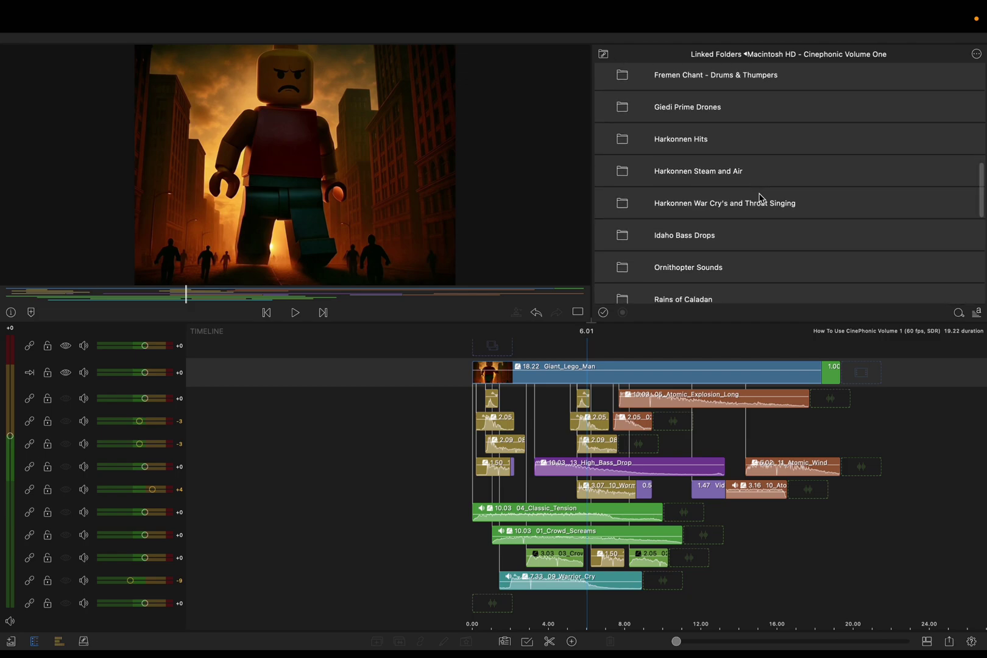
{"action": "left_click", "coordinate": [756, 148]}
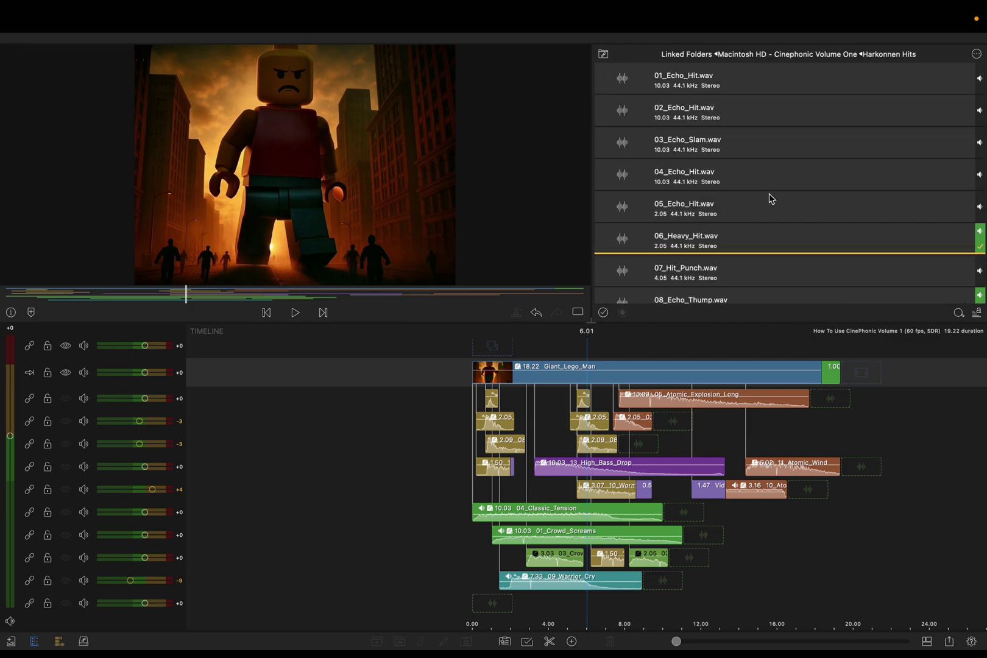
{"action": "scroll", "coordinate": [769, 198], "scroll_direction": "down", "scroll_amount": 5}
{"action": "scroll", "coordinate": [769, 198], "scroll_direction": "up", "scroll_amount": 5}
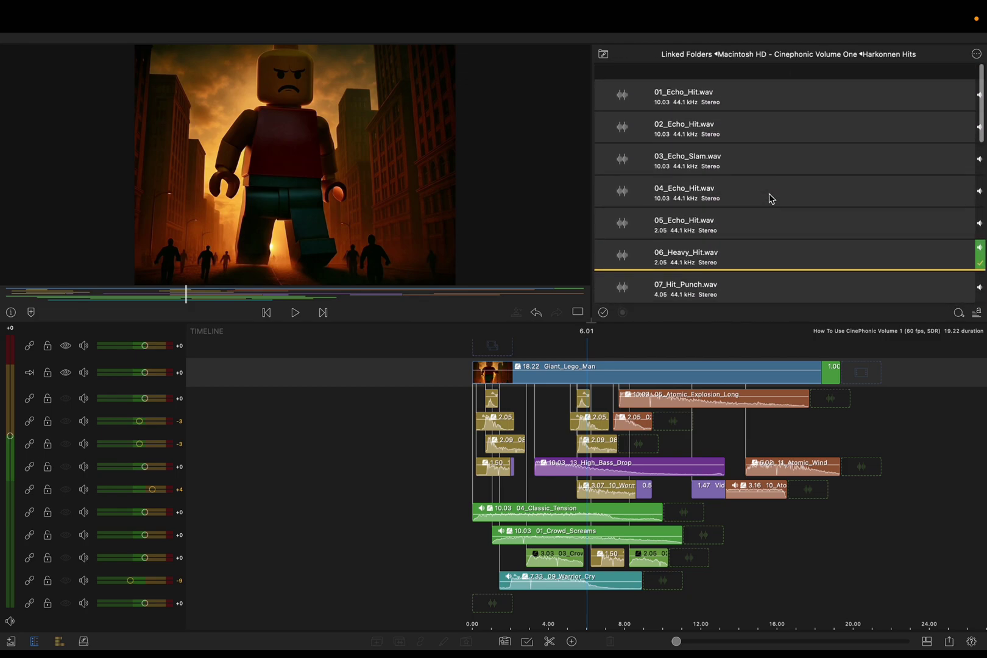
{"action": "left_click", "coordinate": [747, 56]}
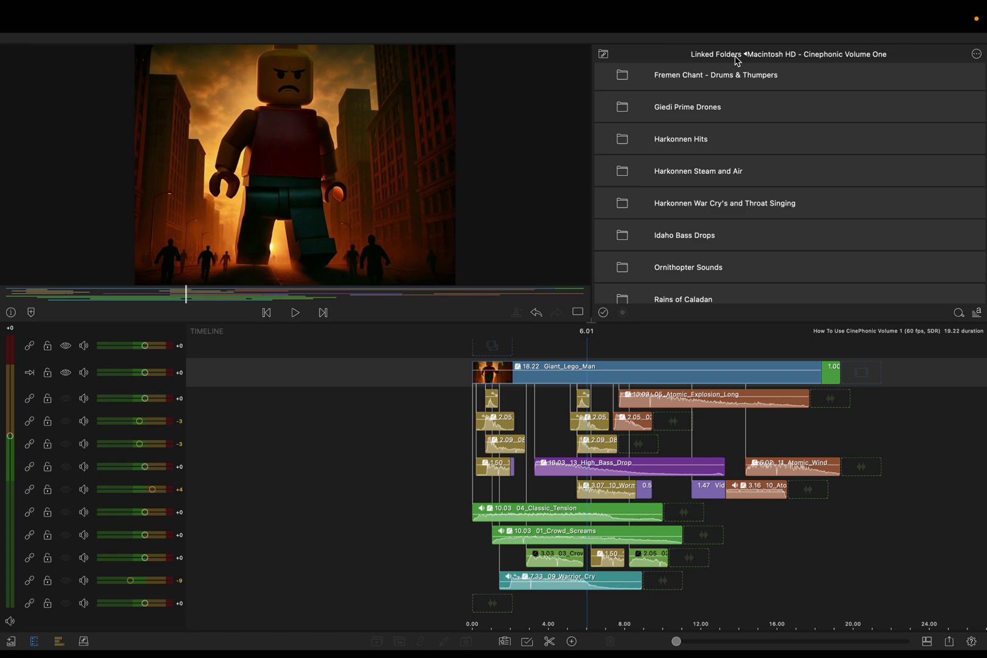
{"action": "key", "text": "Home"}
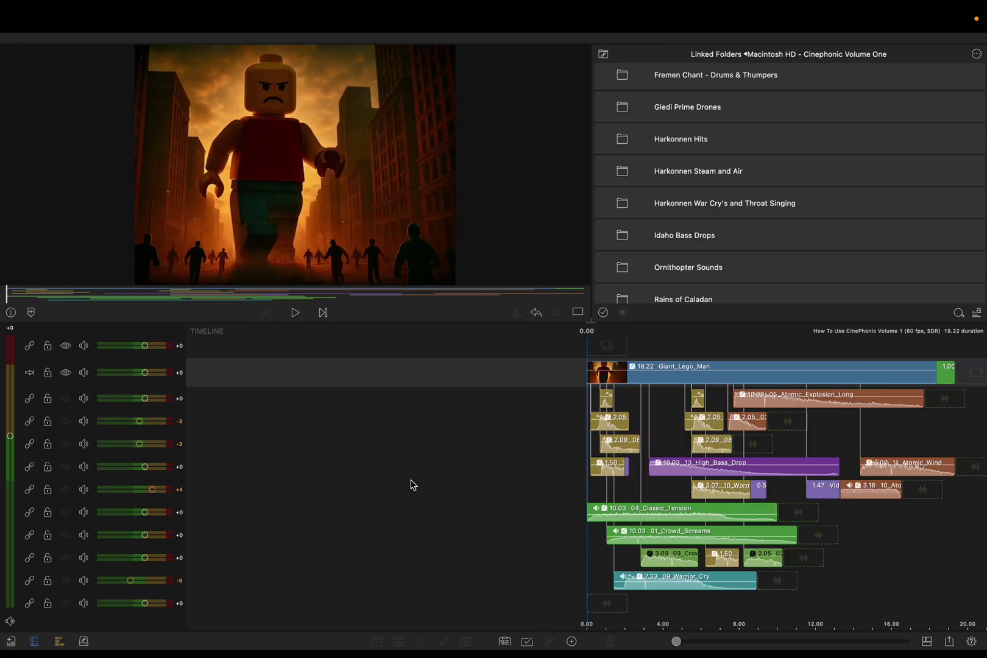